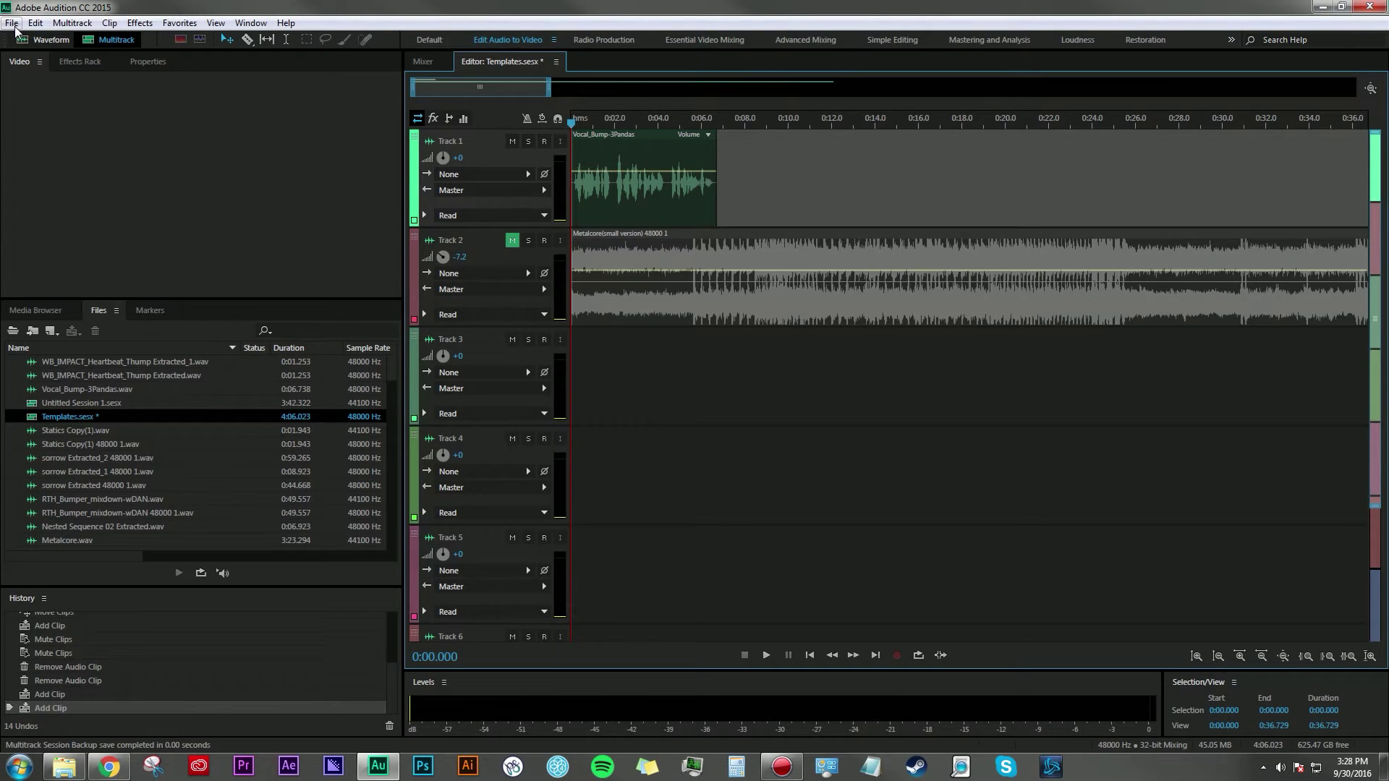
Start a new multitrack session and view the list of session templates.
{"action": "left_click", "coordinate": [13, 23]}
{"action": "mouse_move", "coordinate": [18, 40]}
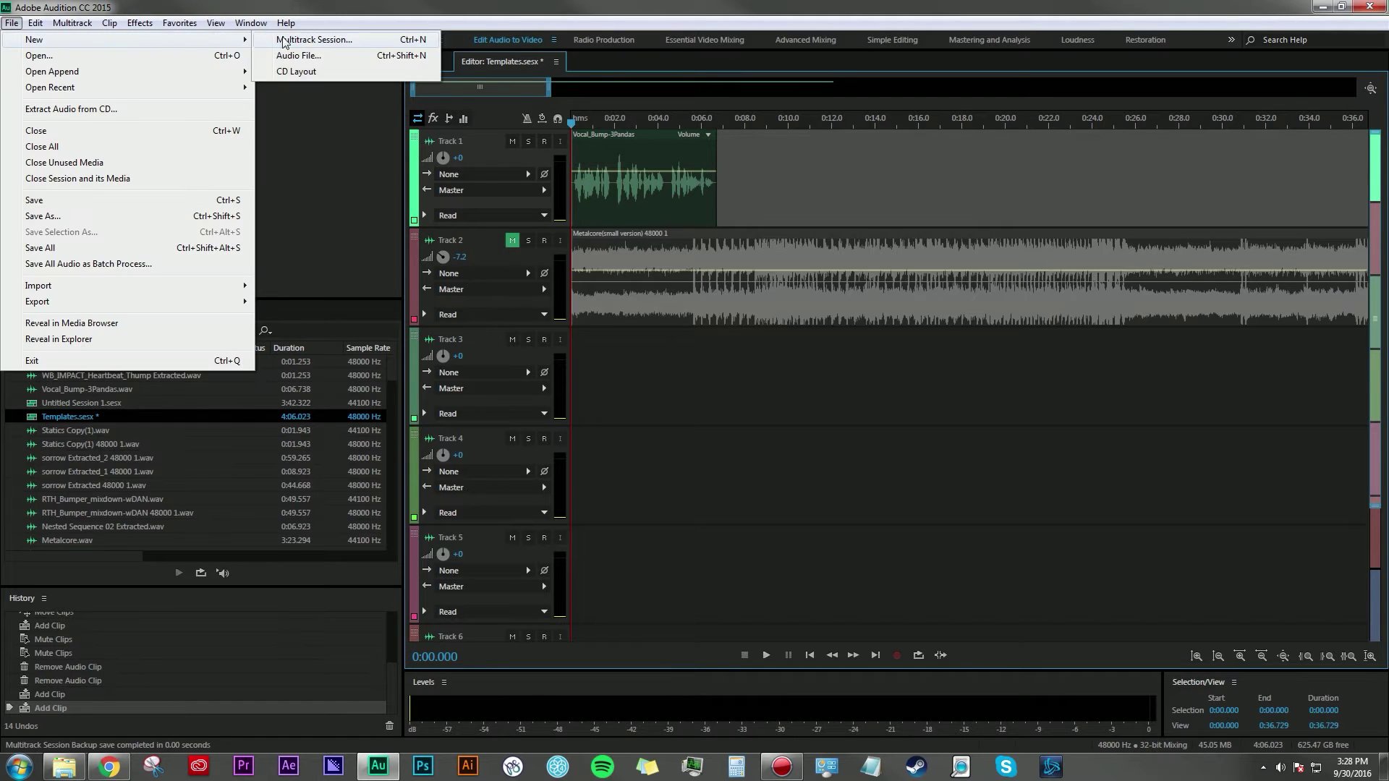
{"action": "left_click", "coordinate": [326, 43]}
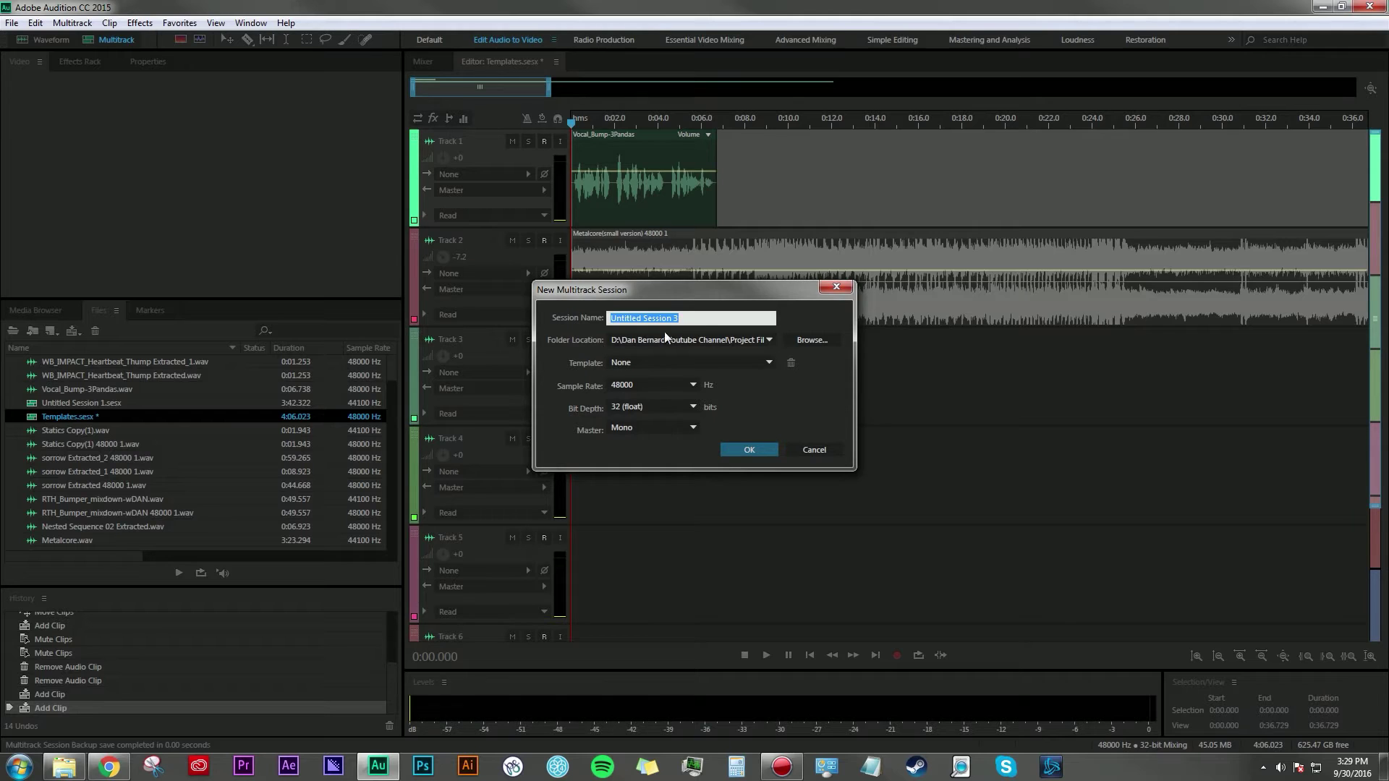
{"action": "left_click", "coordinate": [769, 362]}
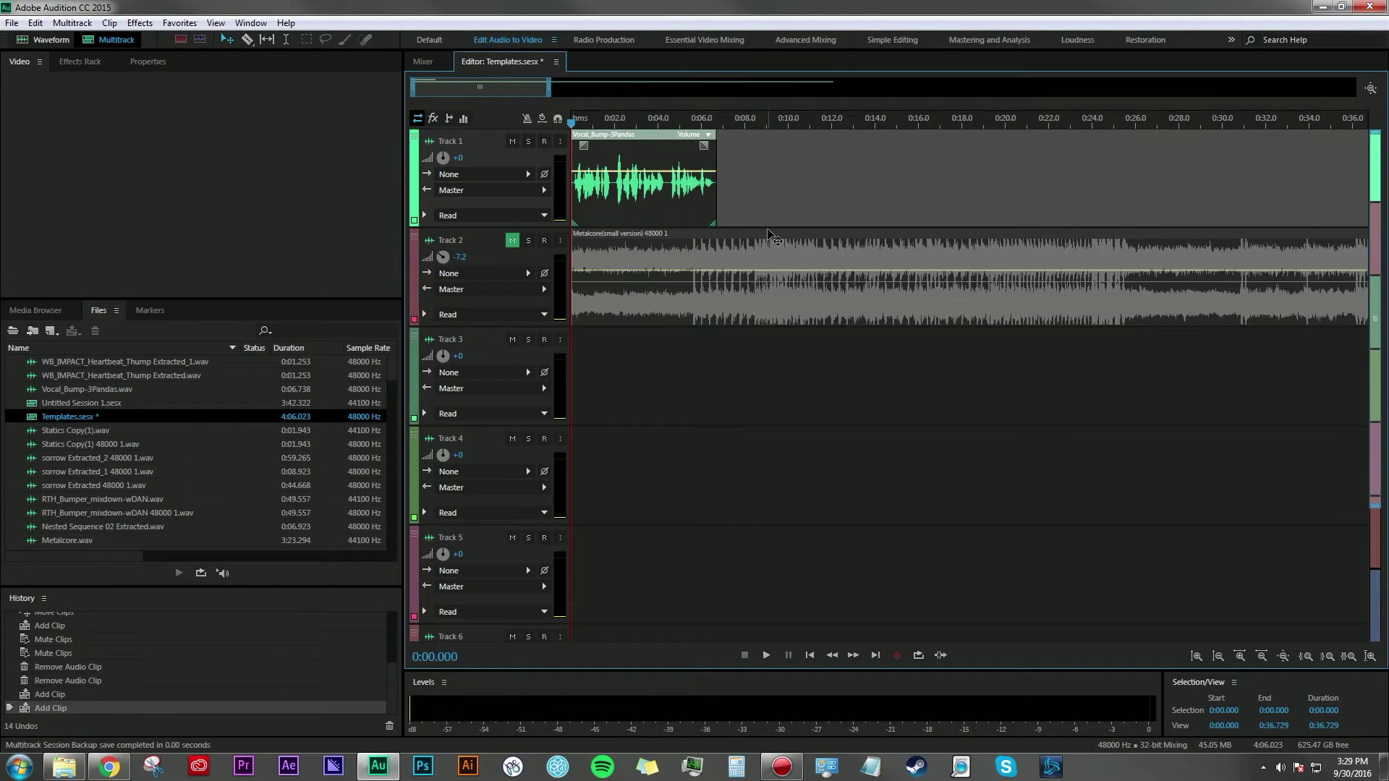
Select the Metalcore music clip and the Vocal_Bump voiceover clip in turn.
{"action": "left_click", "coordinate": [791, 262]}
{"action": "left_click", "coordinate": [654, 141]}
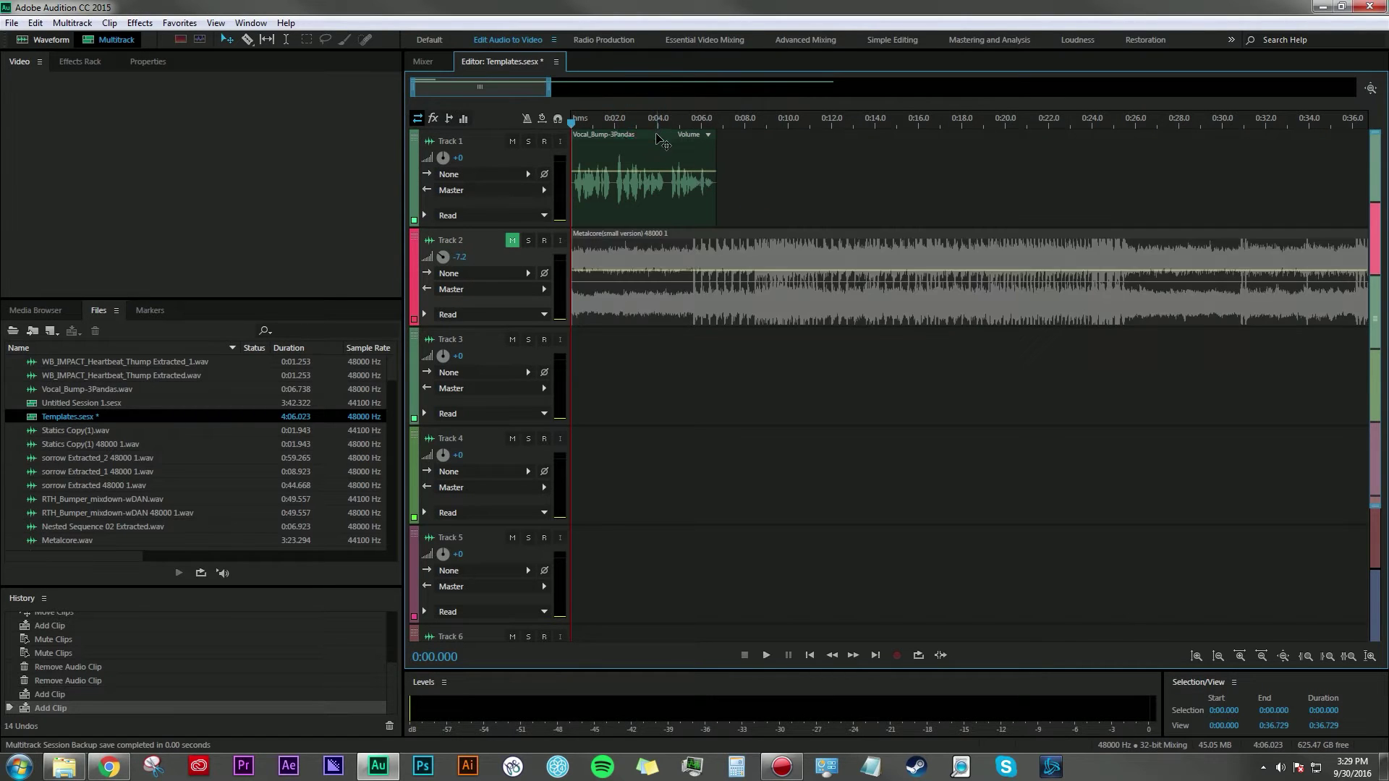
{"action": "left_click", "coordinate": [741, 243]}
{"action": "left_click", "coordinate": [690, 159]}
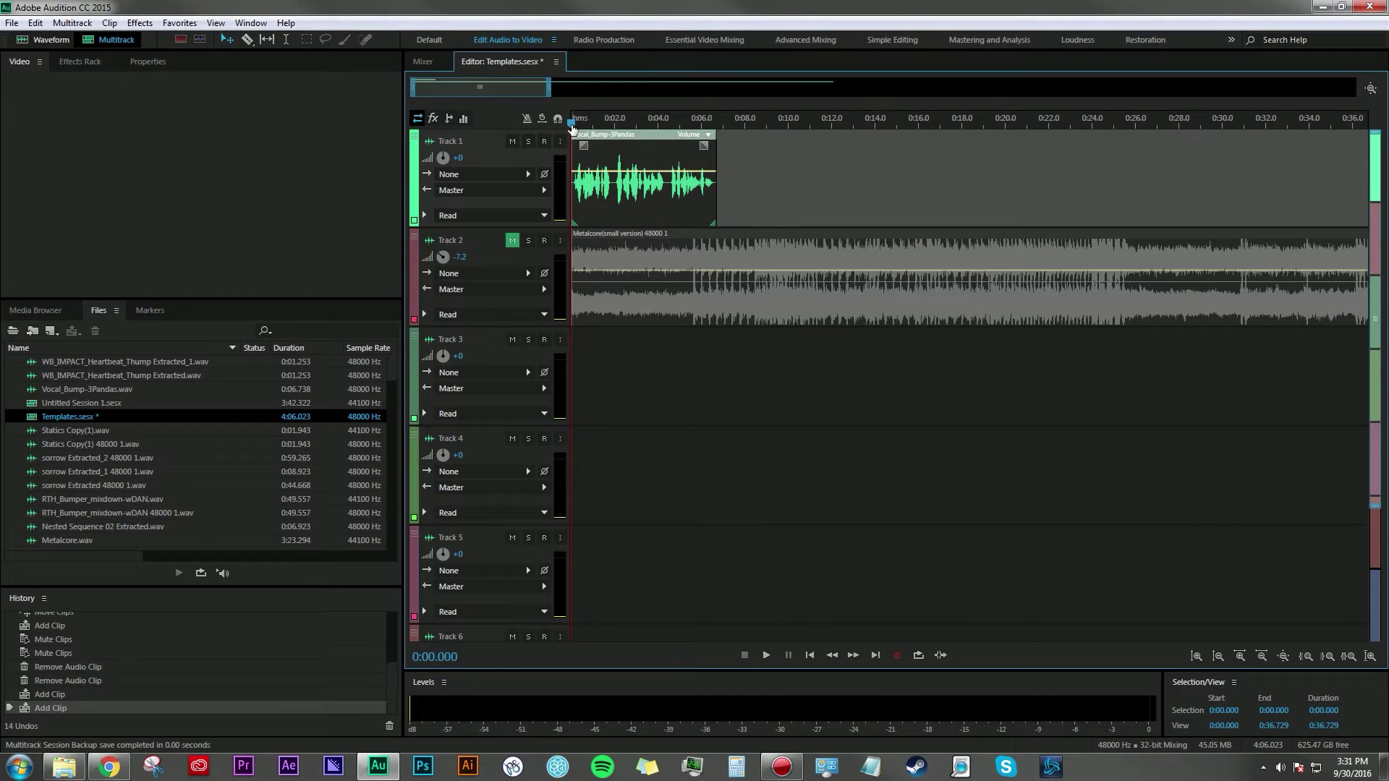
Play the session briefly, select the Metalcore clip and return to the start.
{"action": "key", "text": "space"}
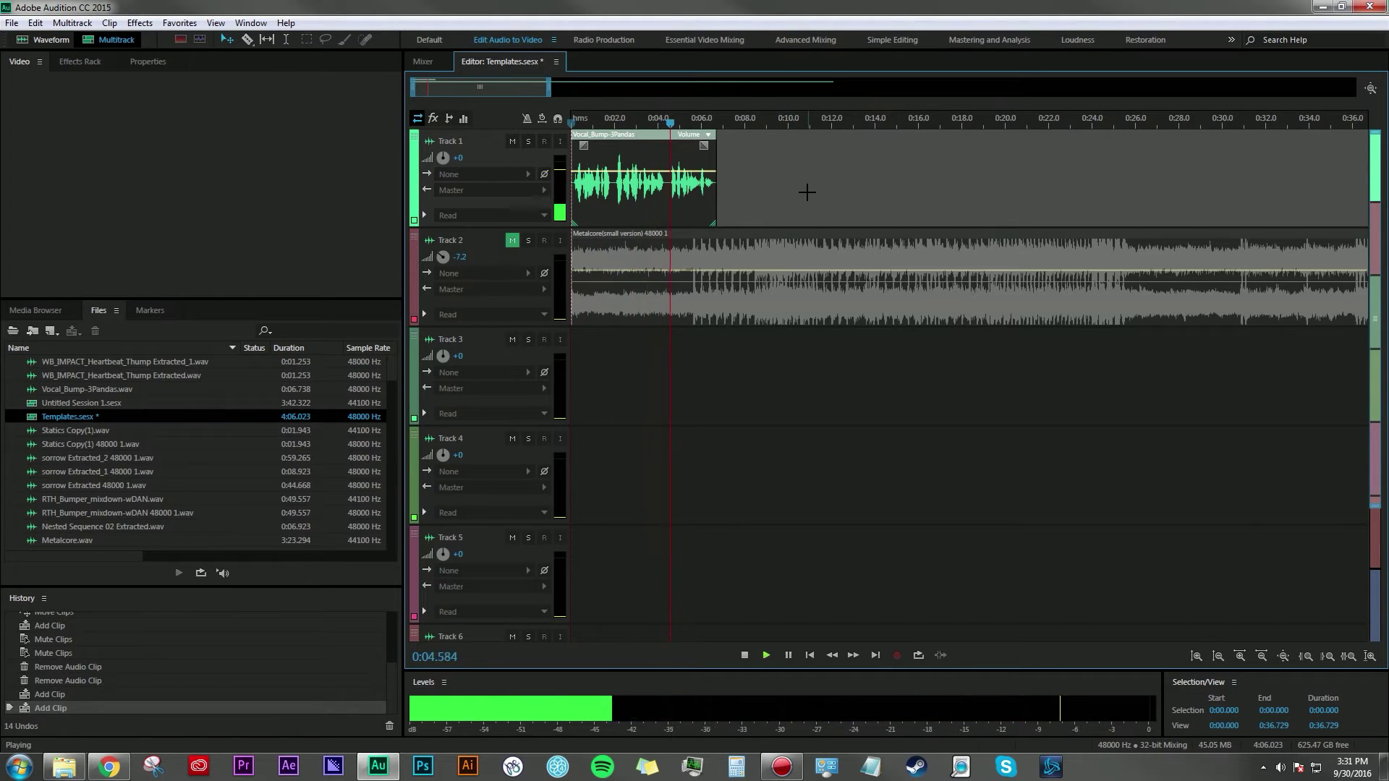
{"action": "key", "text": "space"}
{"action": "left_click", "coordinate": [765, 241]}
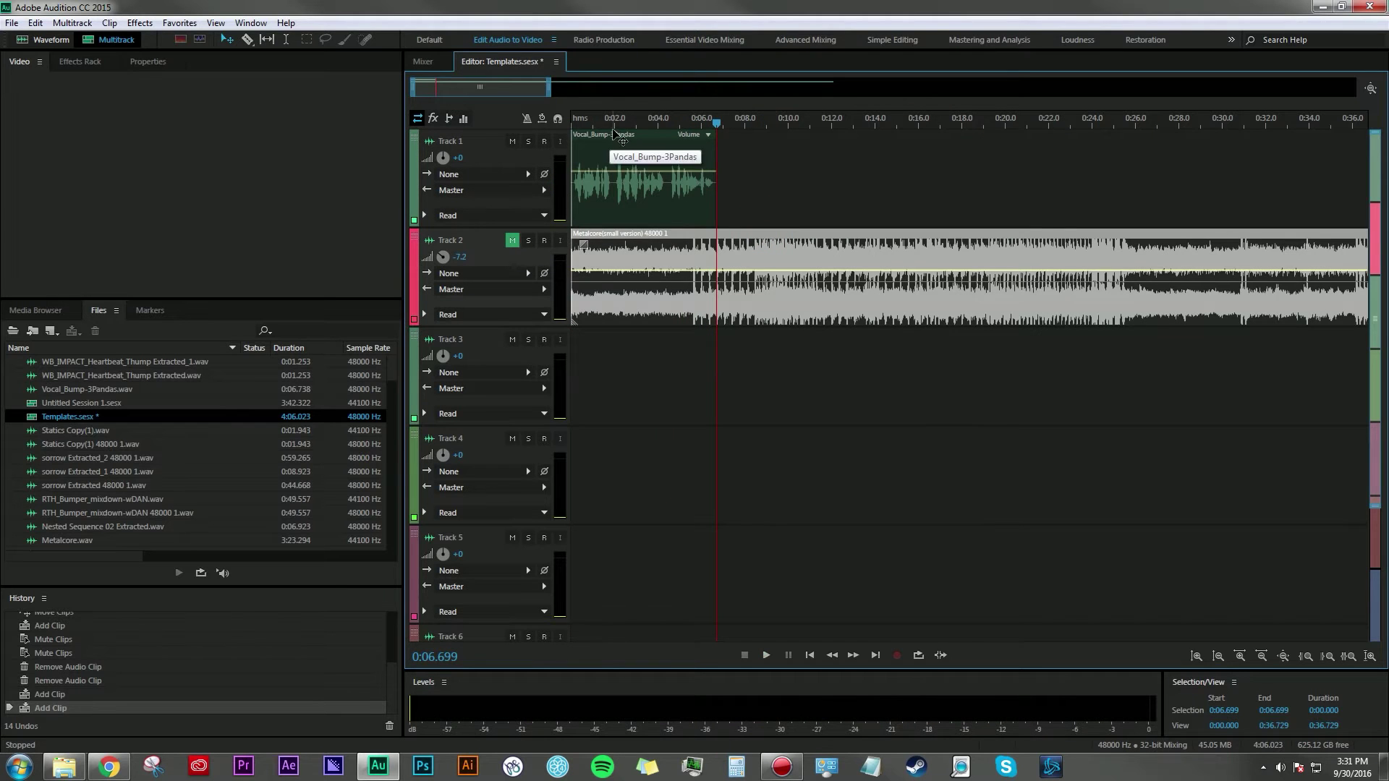
{"action": "key", "text": "Home"}
Unmute Track 2, play voiceover and music together, then stop and zoom out.
{"action": "left_click", "coordinate": [512, 240]}
{"action": "key", "text": "space"}
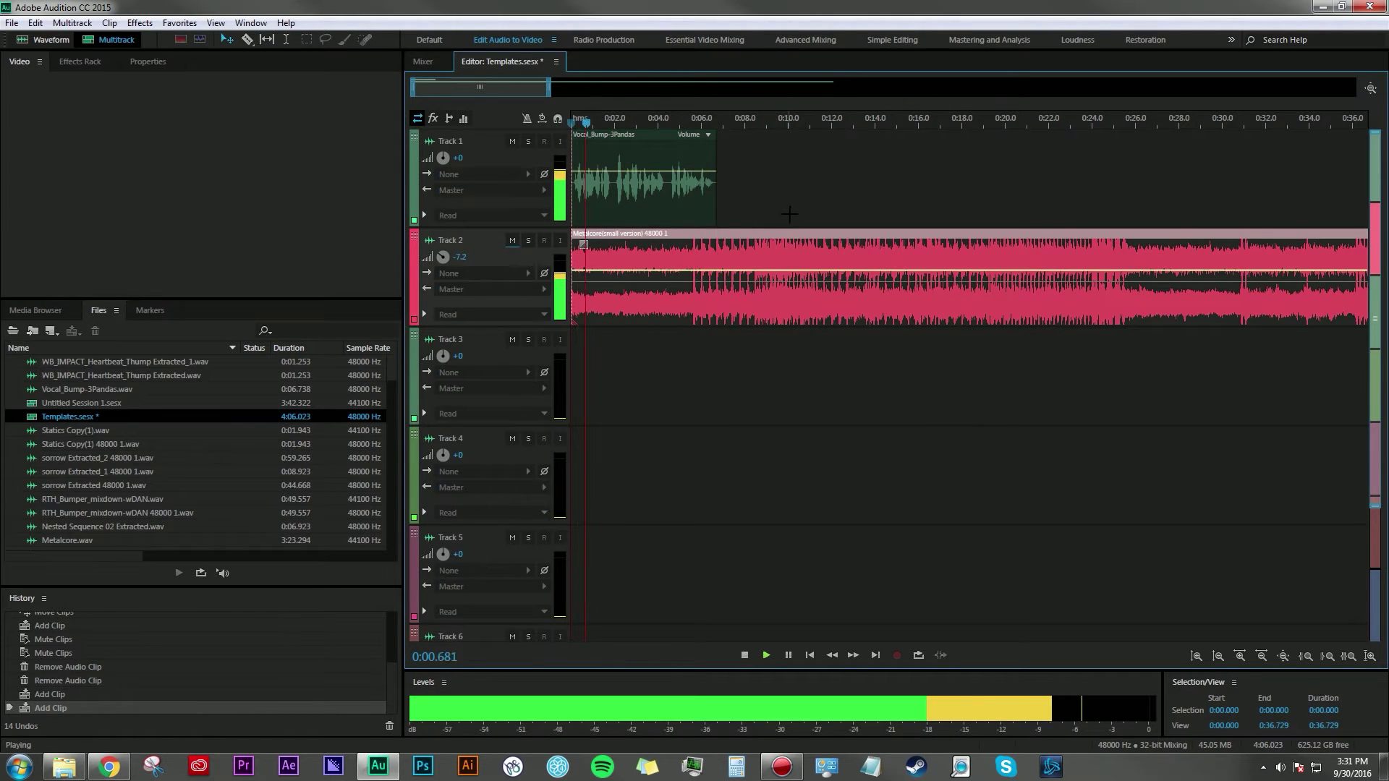
{"action": "left_click", "coordinate": [686, 149]}
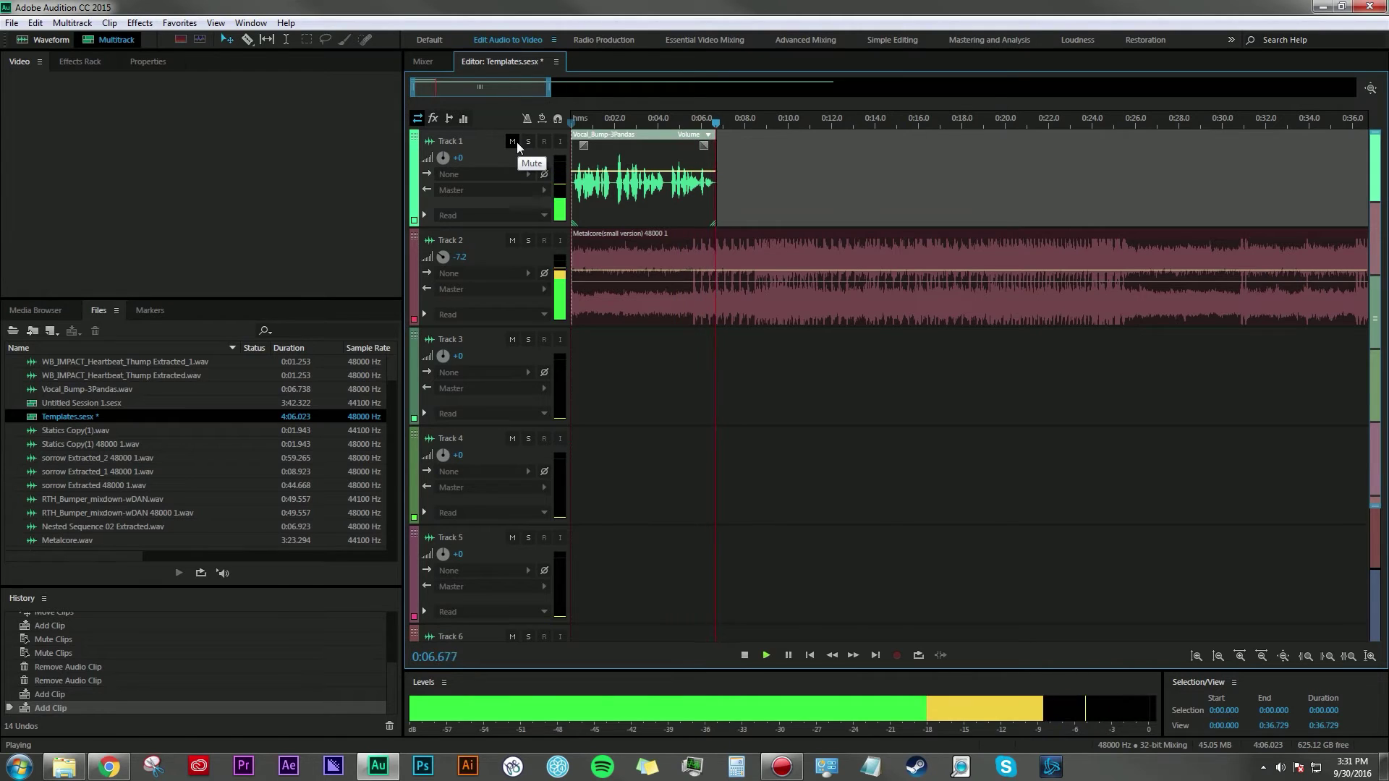
{"action": "key", "text": "space"}
{"action": "left_click", "coordinate": [836, 156]}
{"action": "scroll", "coordinate": [832, 152], "scroll_direction": "down", "scroll_amount": 5}
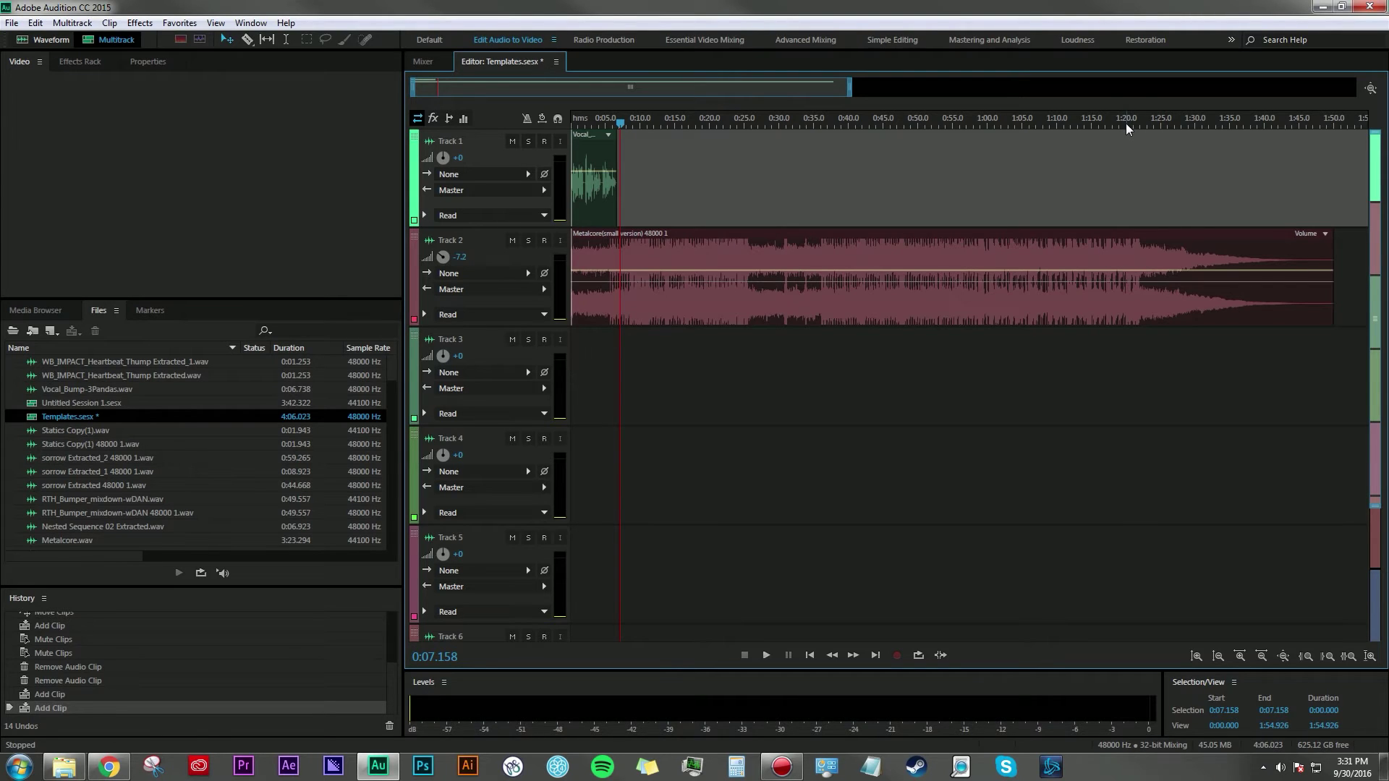
Split the Metalcore clip near 1:20, delete the earlier part, and move the rest toward the start.
{"action": "left_click_drag", "start_coordinate": [1125, 123], "coordinate": [1133, 130]}
{"action": "key", "text": "ctrl+k"}
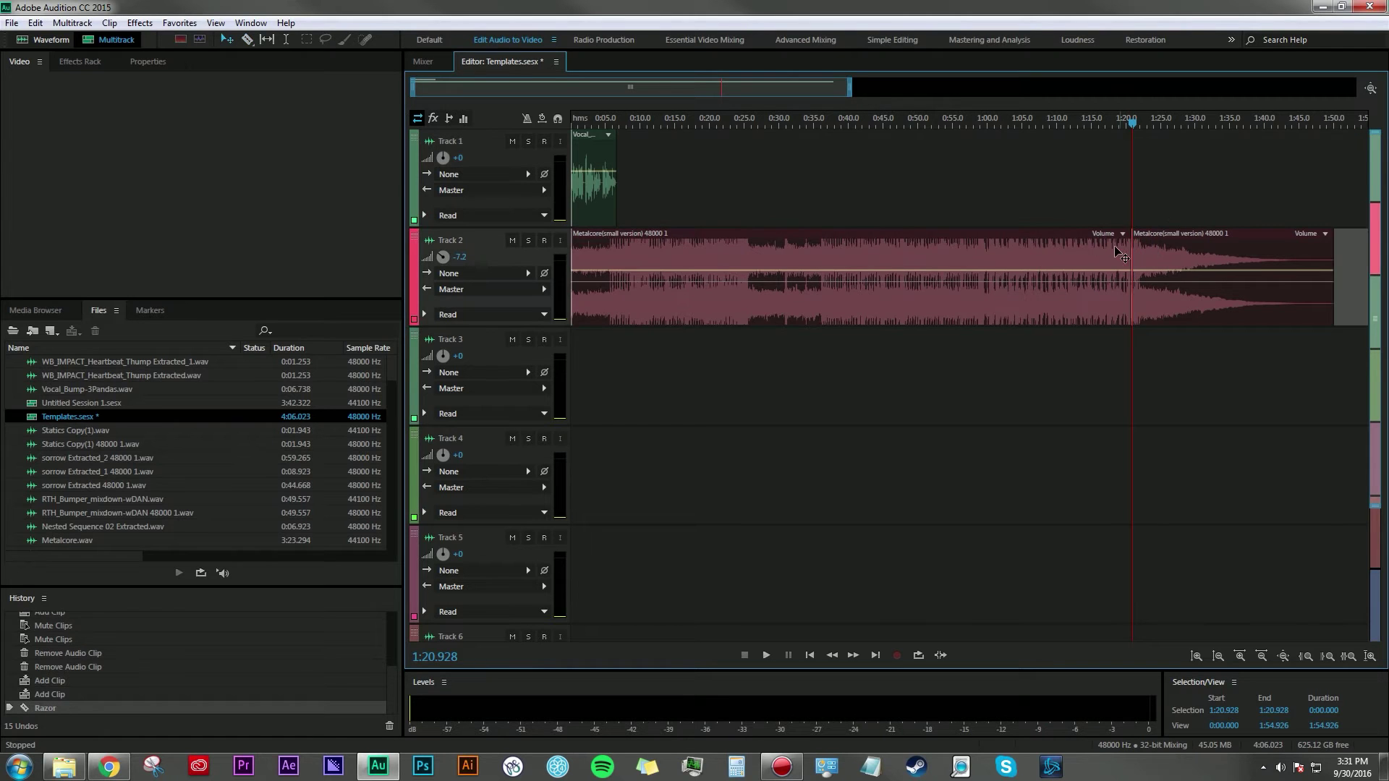
{"action": "left_click", "coordinate": [1090, 248]}
{"action": "key", "text": "Delete"}
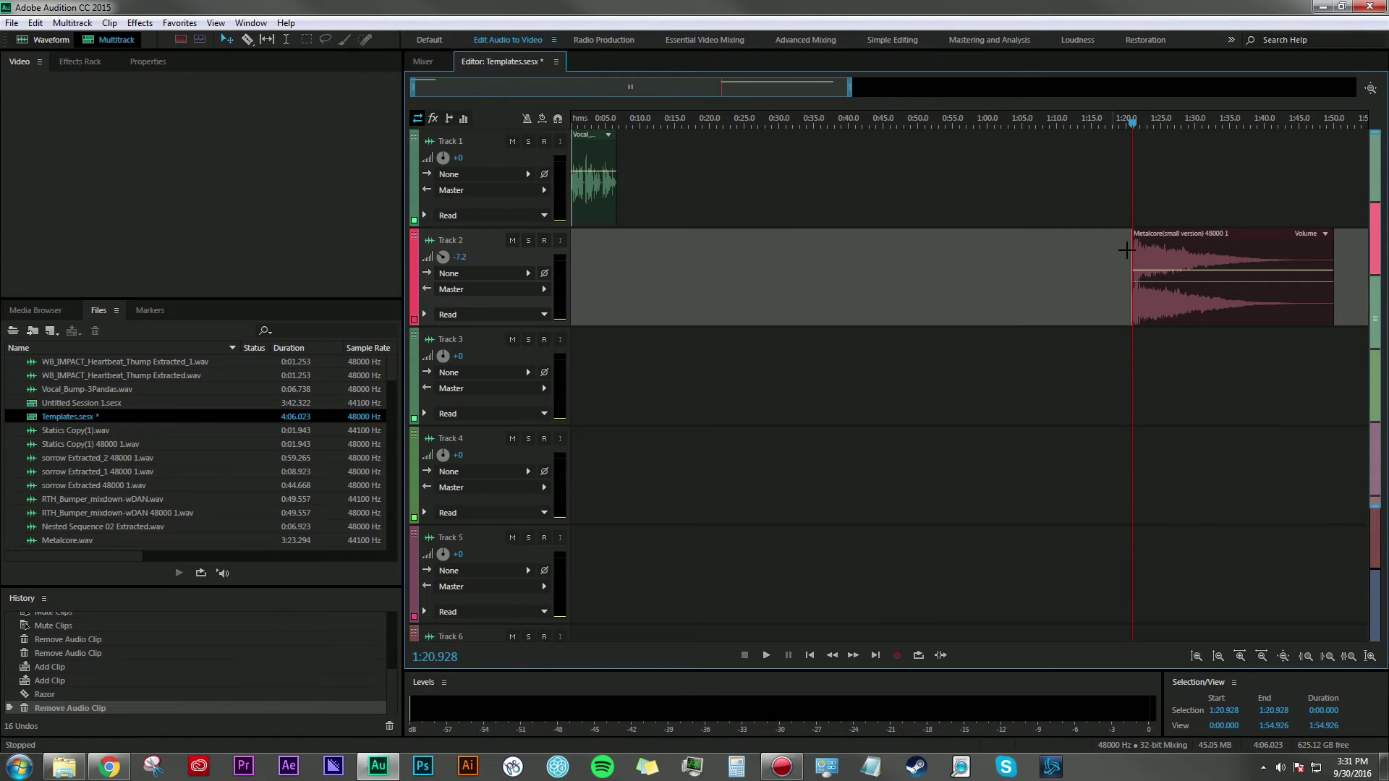
{"action": "left_click_drag", "start_coordinate": [1215, 233], "coordinate": [670, 233]}
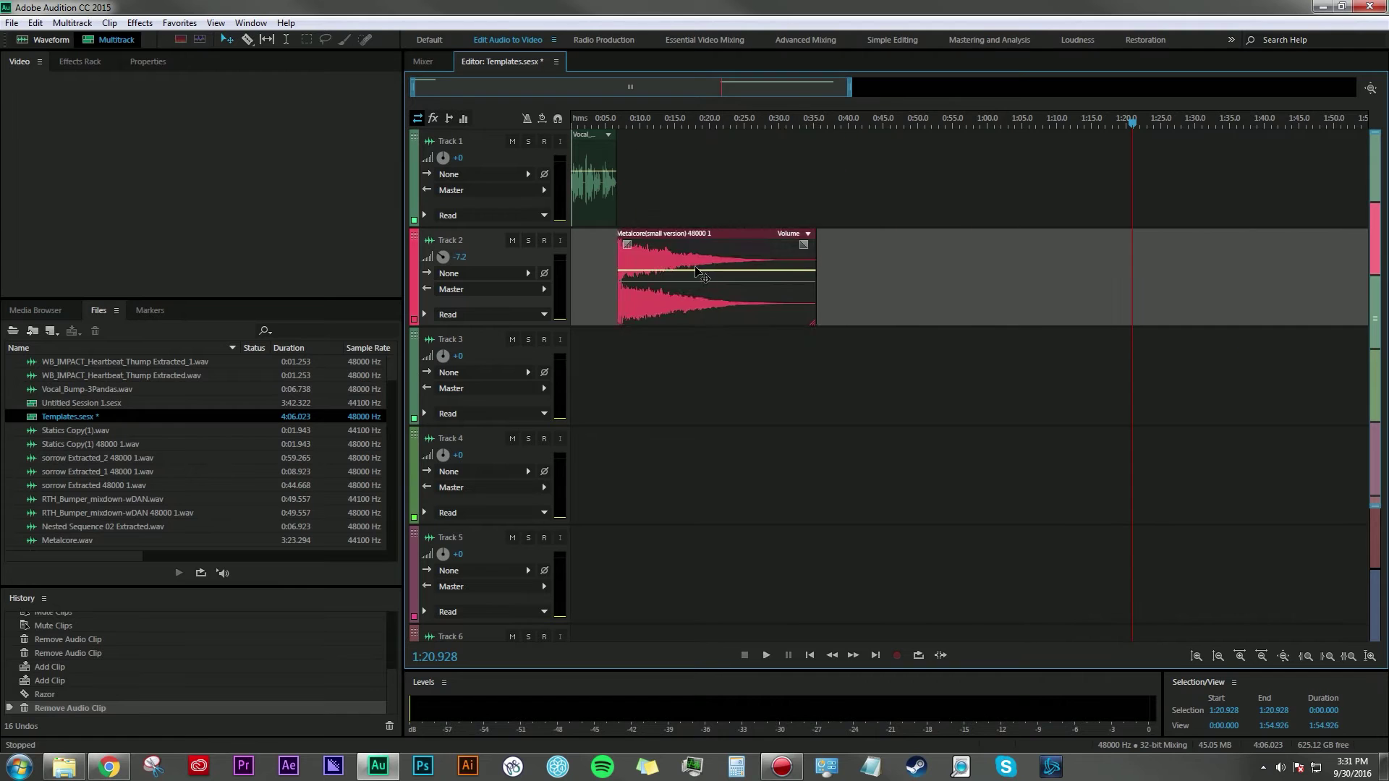
Move the Metalcore clip to start at 0:00, trim its edge, and preview from the start.
{"action": "scroll", "coordinate": [743, 124], "scroll_direction": "up", "scroll_amount": 5}
{"action": "left_click", "coordinate": [744, 124]}
{"action": "key", "text": "space"}
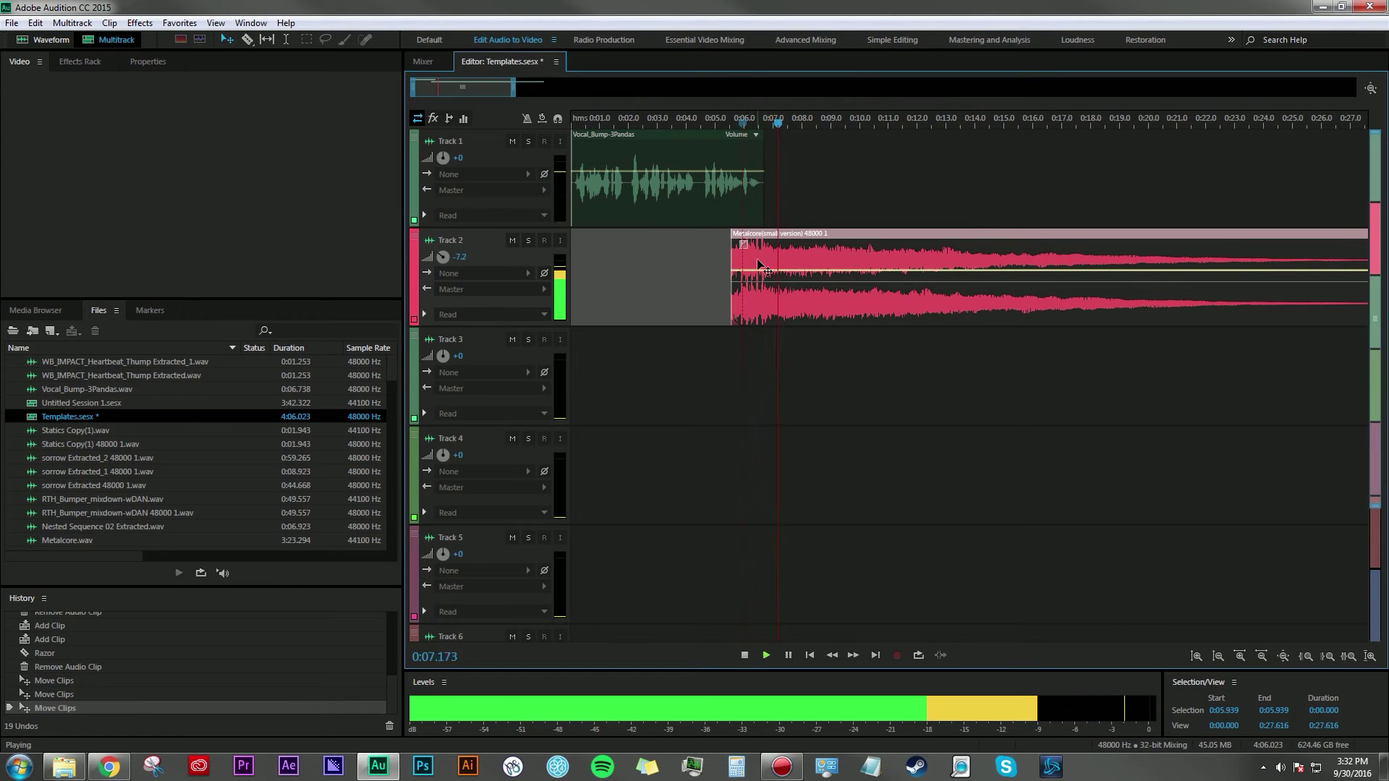
{"action": "key", "text": "space"}
{"action": "left_click_drag", "start_coordinate": [752, 238], "coordinate": [508, 250]}
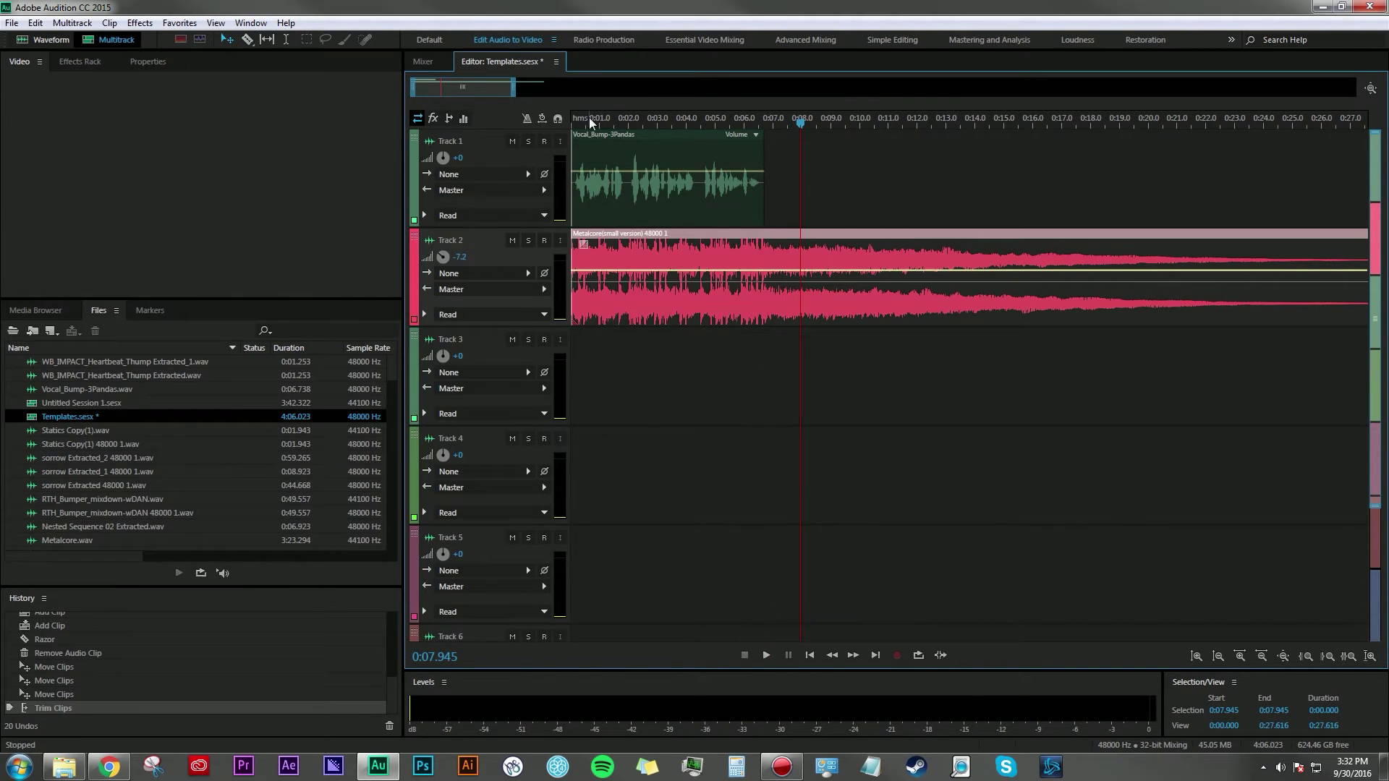
{"action": "mouse_move", "coordinate": [573, 134]}
{"action": "left_mouse_down"}
{"action": "mouse_move", "coordinate": [608, 134]}
{"action": "mouse_move", "coordinate": [572, 134]}
{"action": "left_mouse_up"}
{"action": "key", "text": "space"}
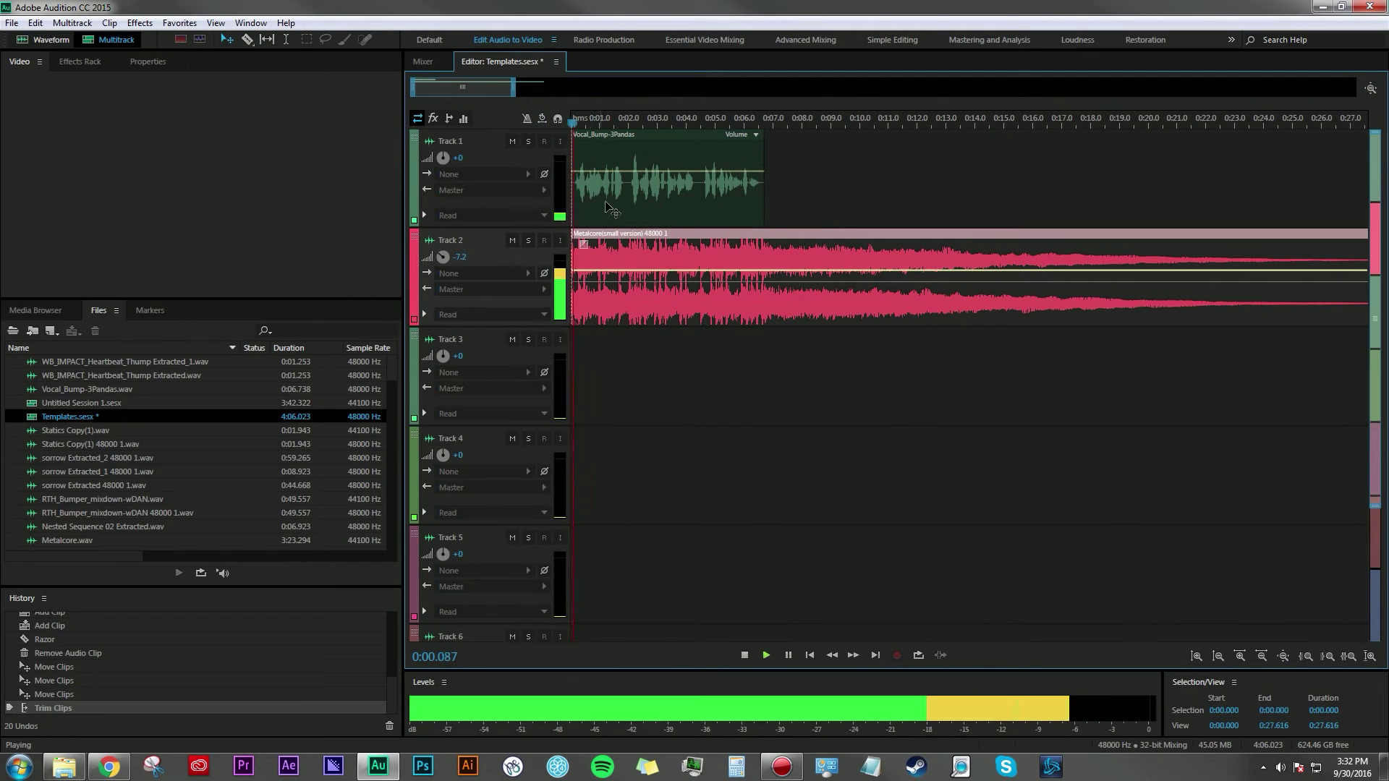
Add a short fade-in, cut the music at 0:10.925, and fade it out at the end.
{"action": "left_click_drag", "start_coordinate": [584, 244], "coordinate": [588, 245]}
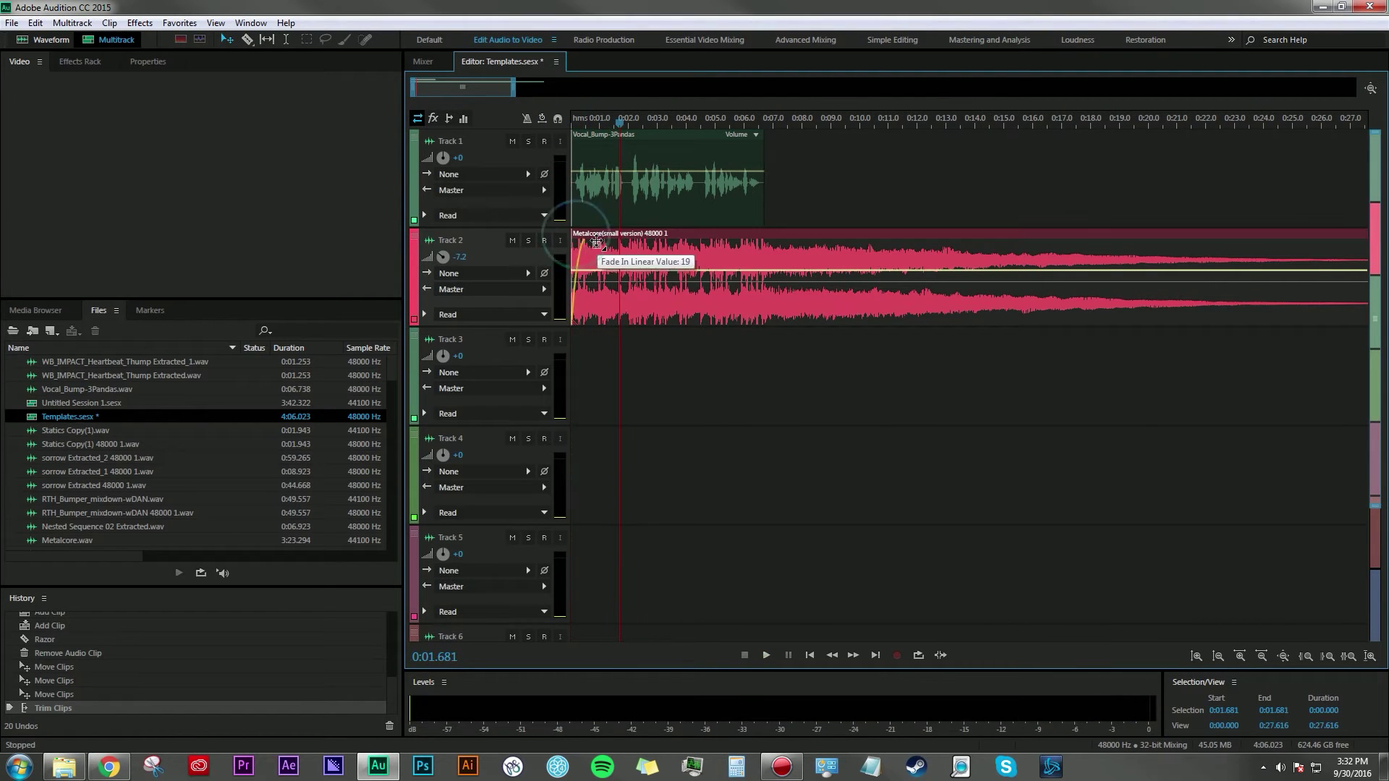
{"action": "left_click", "coordinate": [888, 265]}
{"action": "key", "text": "ctrl+k"}
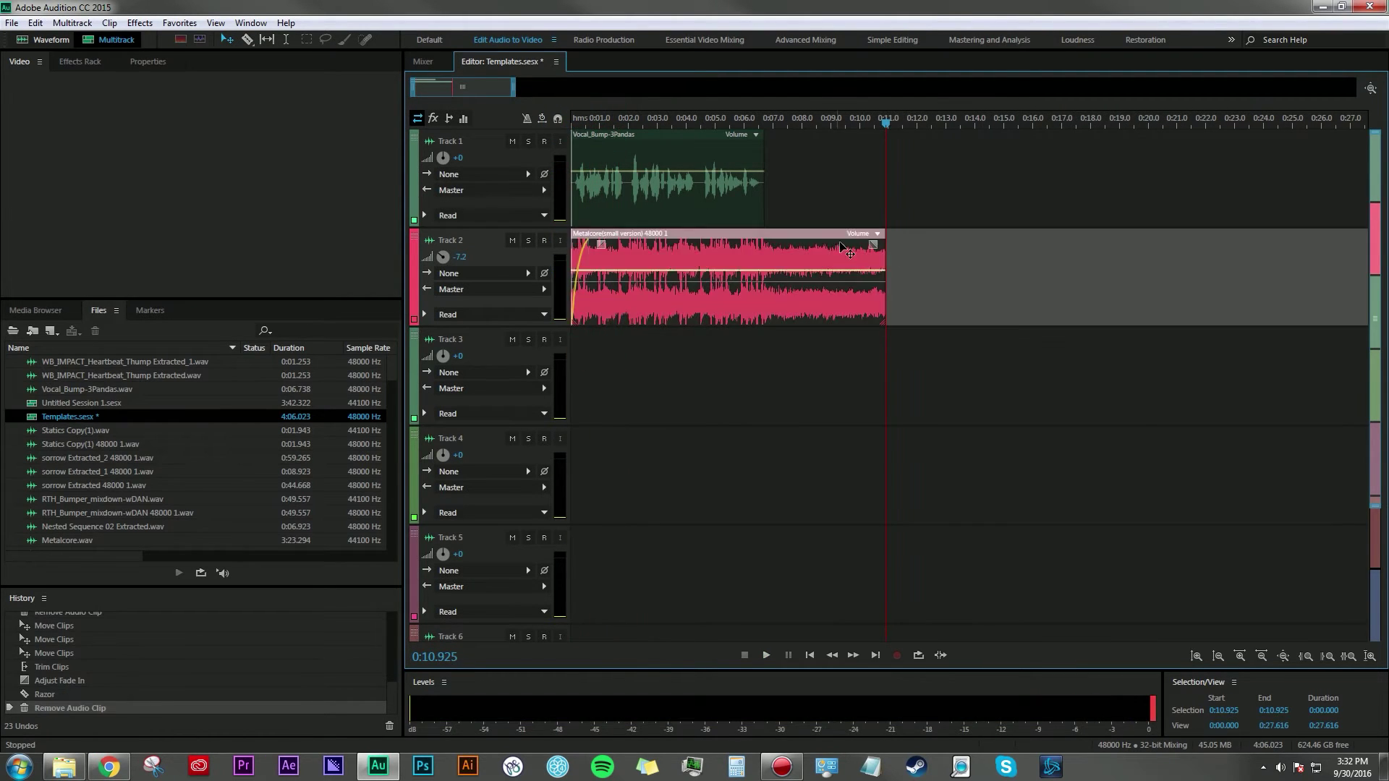
{"action": "left_click_drag", "start_coordinate": [881, 244], "coordinate": [735, 243]}
Play the trimmed, faded outro from the beginning and select the voiceover clip.
{"action": "key", "text": "Home"}
{"action": "key", "text": "space"}
{"action": "left_click", "coordinate": [857, 178]}
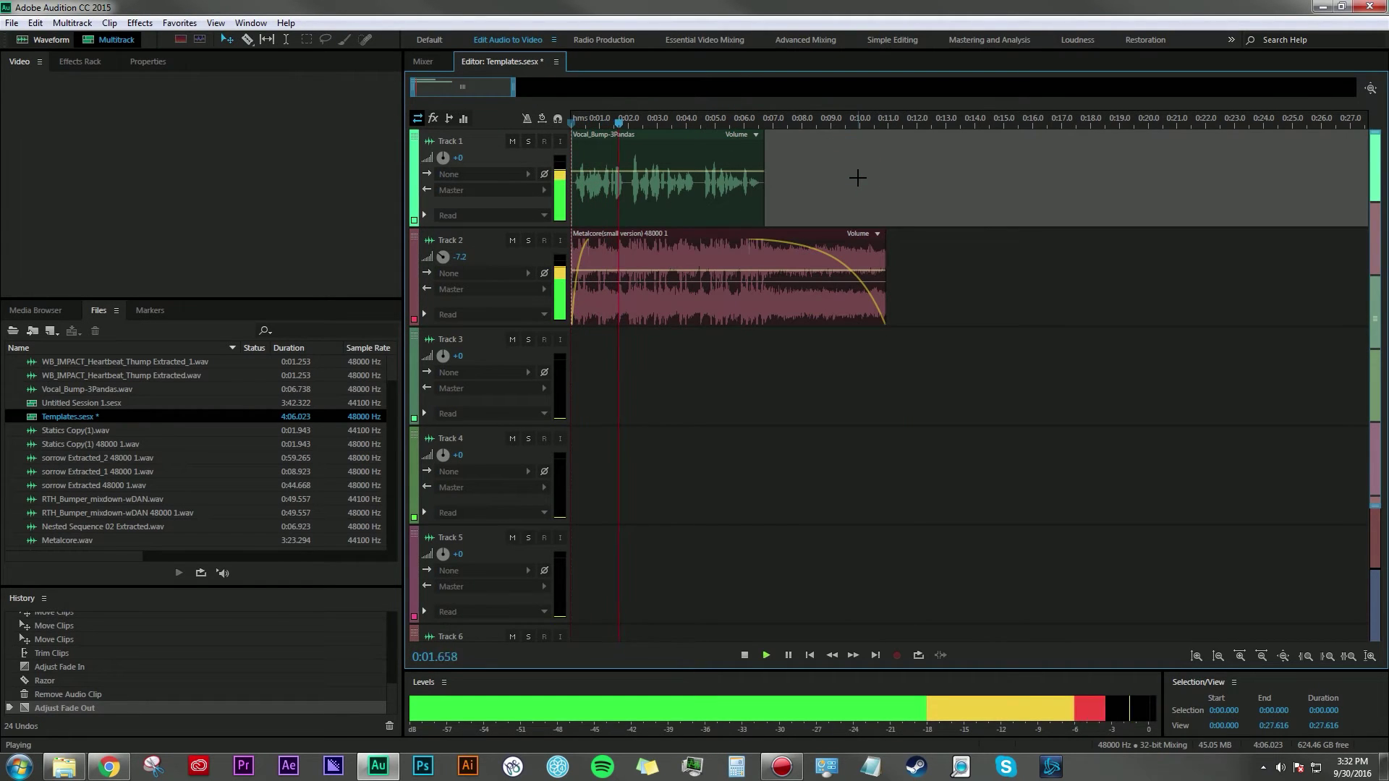
{"action": "left_click", "coordinate": [683, 136]}
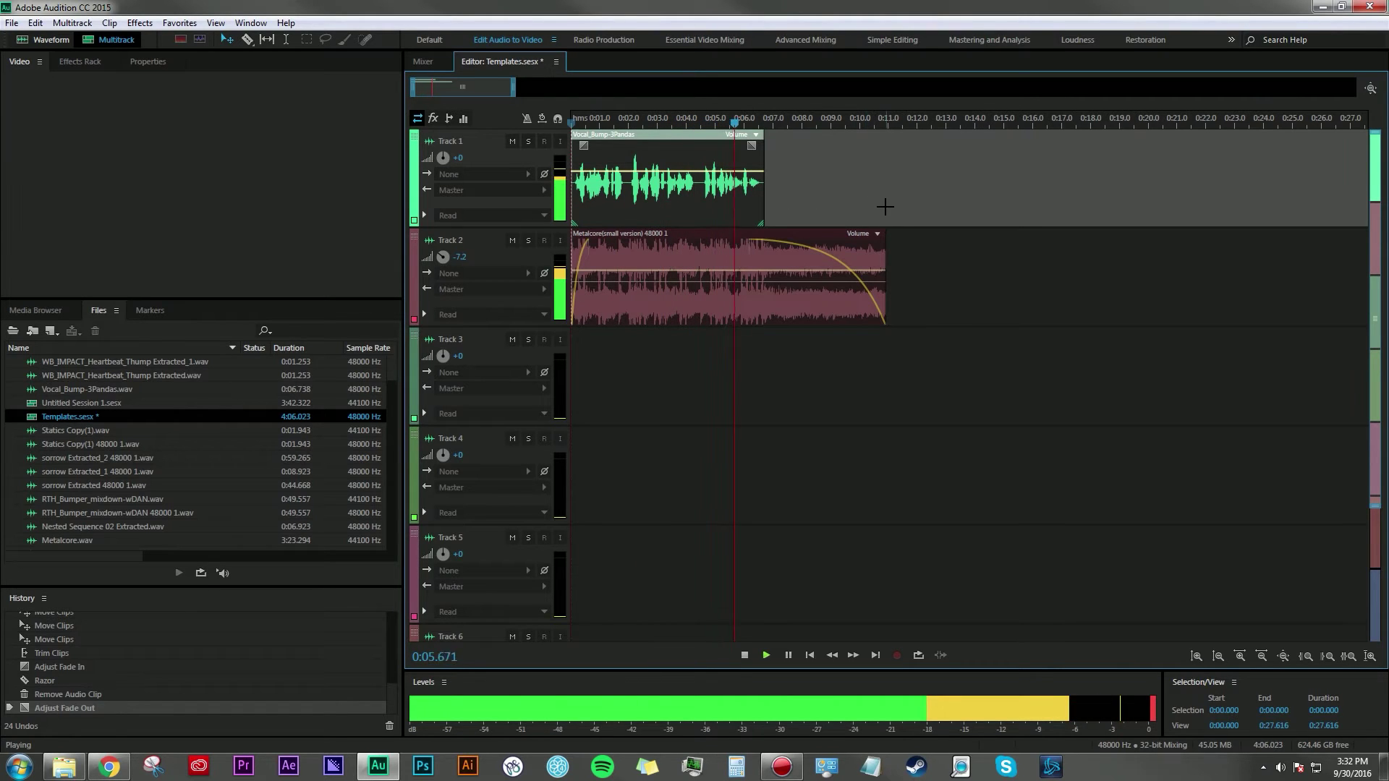
Stop playback at the session start and select the empty Track 3 lane.
{"action": "key", "text": "space"}
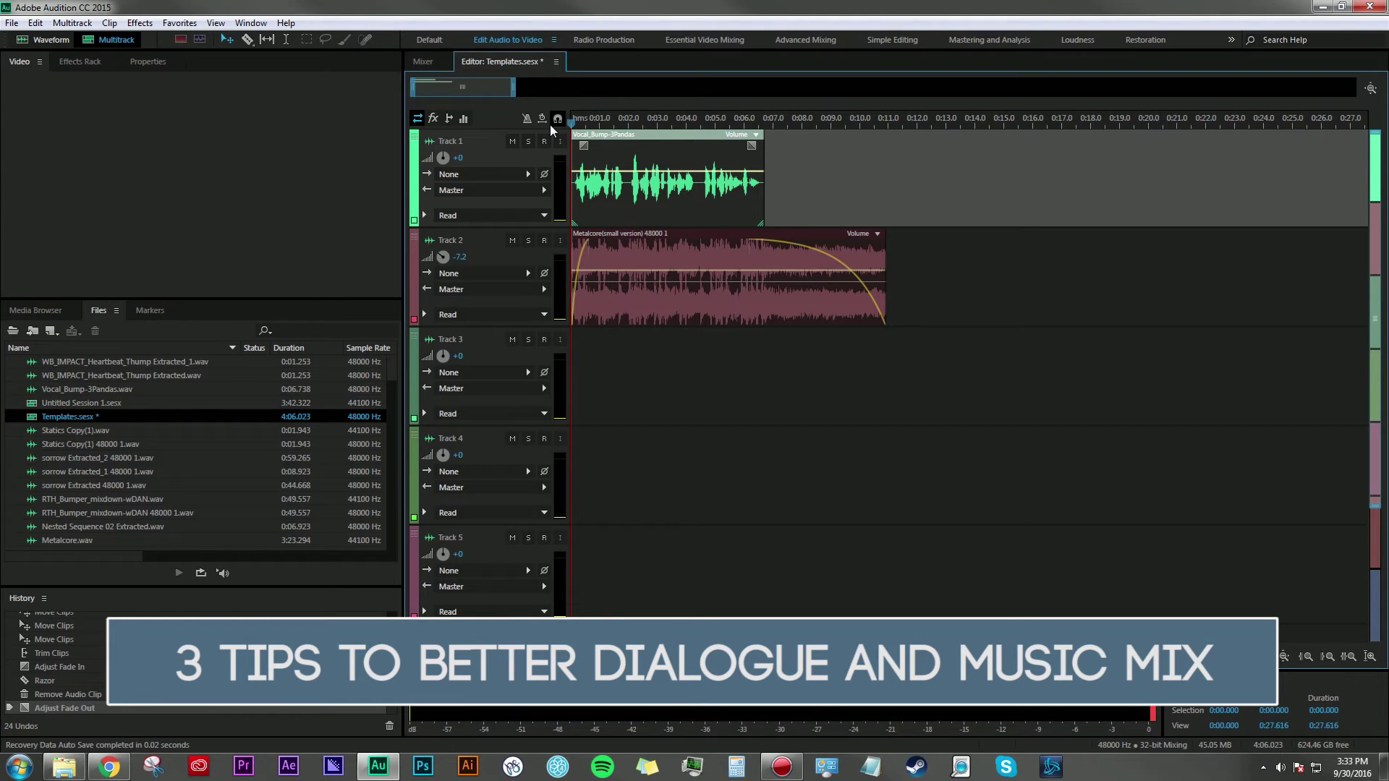
{"action": "left_click", "coordinate": [977, 376]}
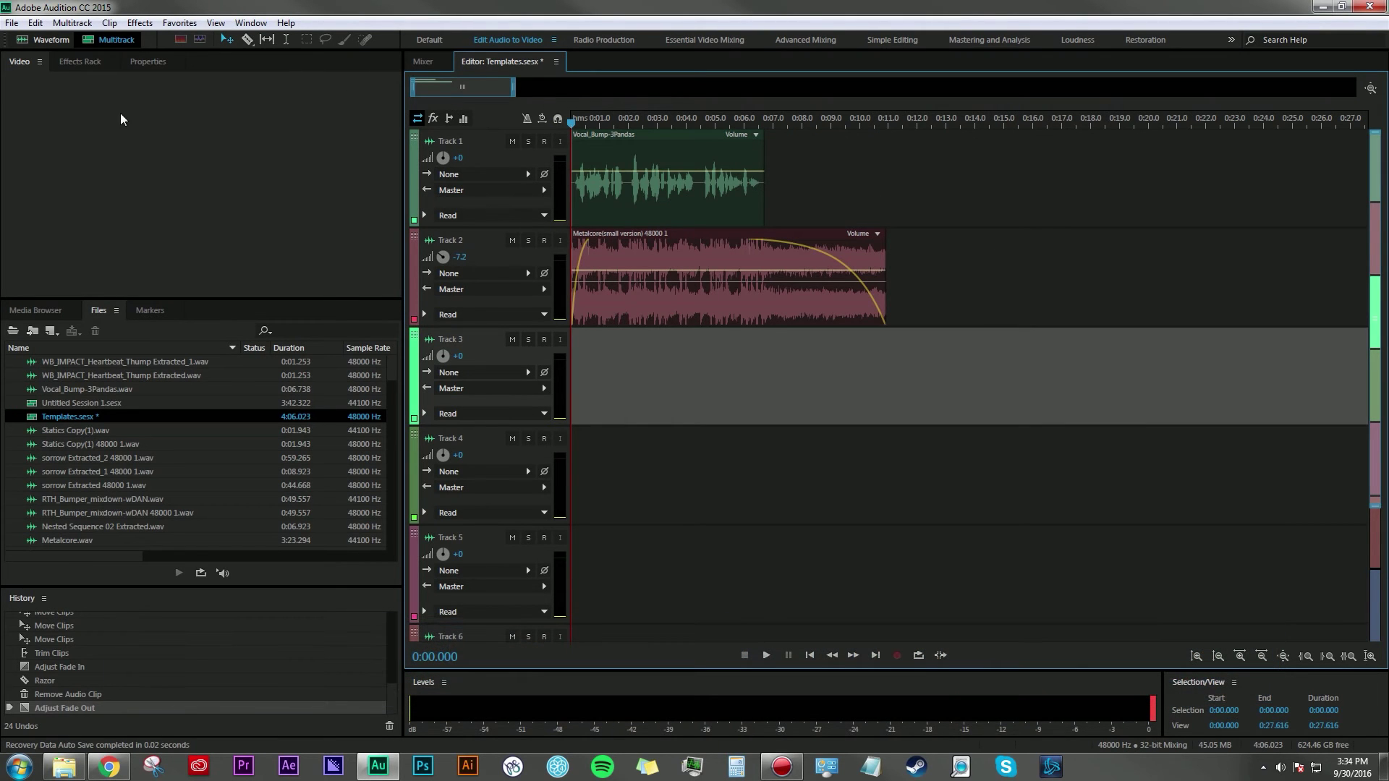
{"action": "left_click", "coordinate": [12, 23]}
Use File > Export > Session as Template to save the template as 'Podcast Outro'.
{"action": "mouse_move", "coordinate": [65, 300]}
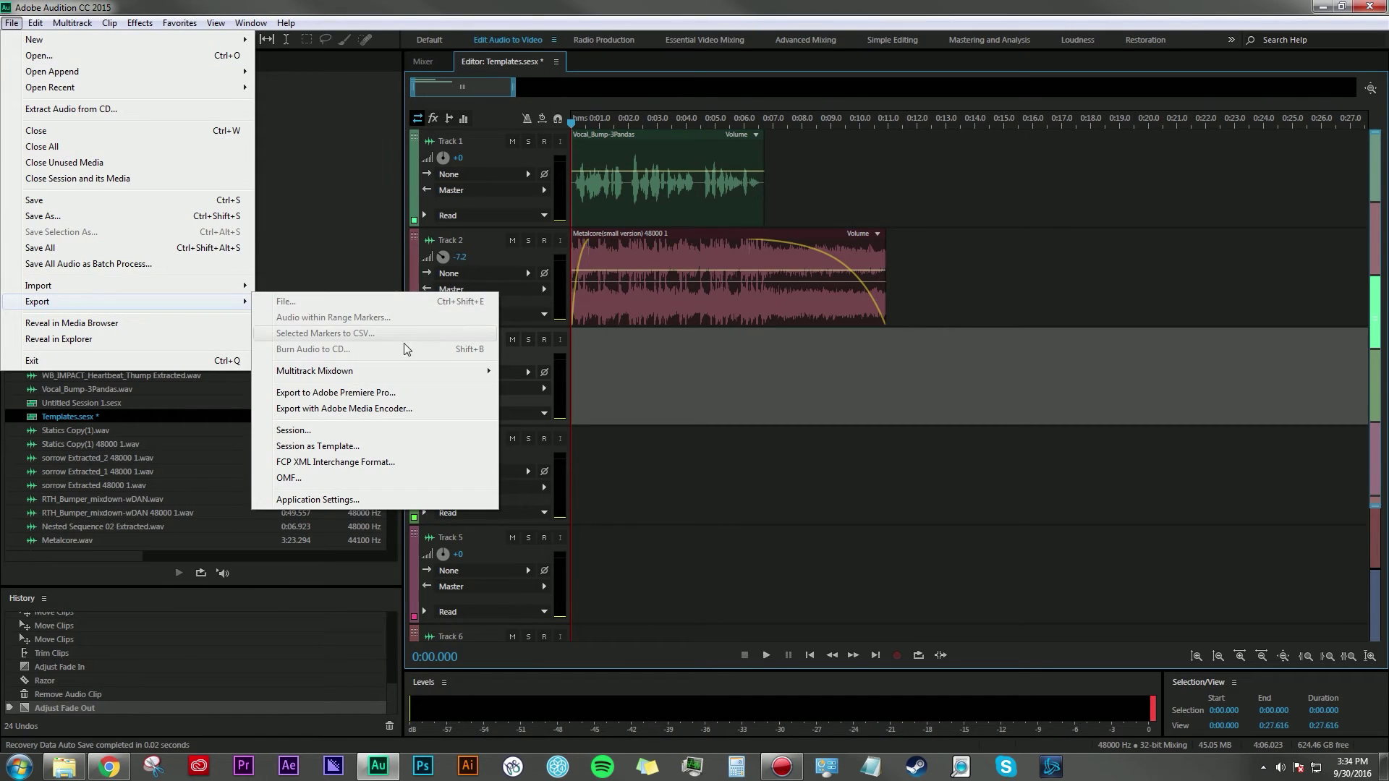
{"action": "left_click", "coordinate": [347, 446]}
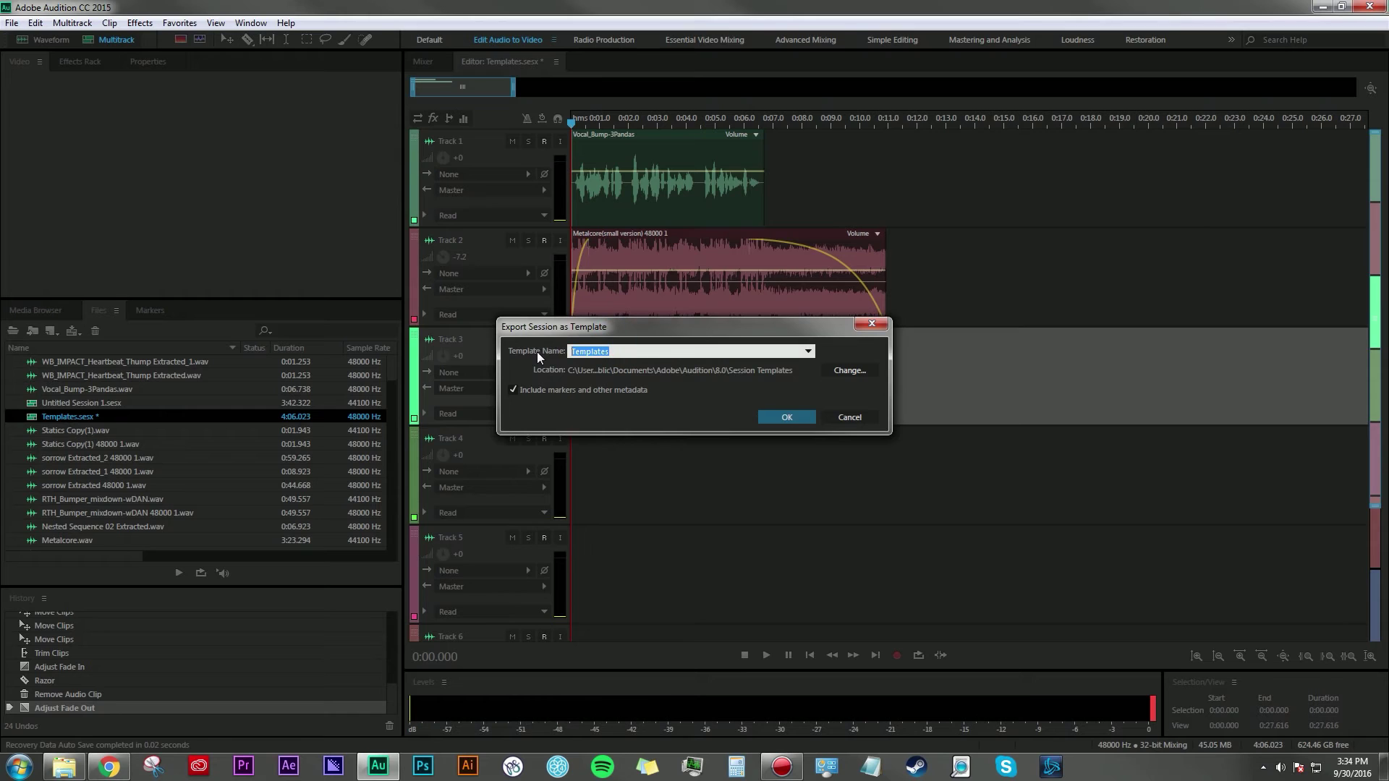
{"action": "type", "text": "Podcast Outro"}
{"action": "left_click", "coordinate": [787, 418]}
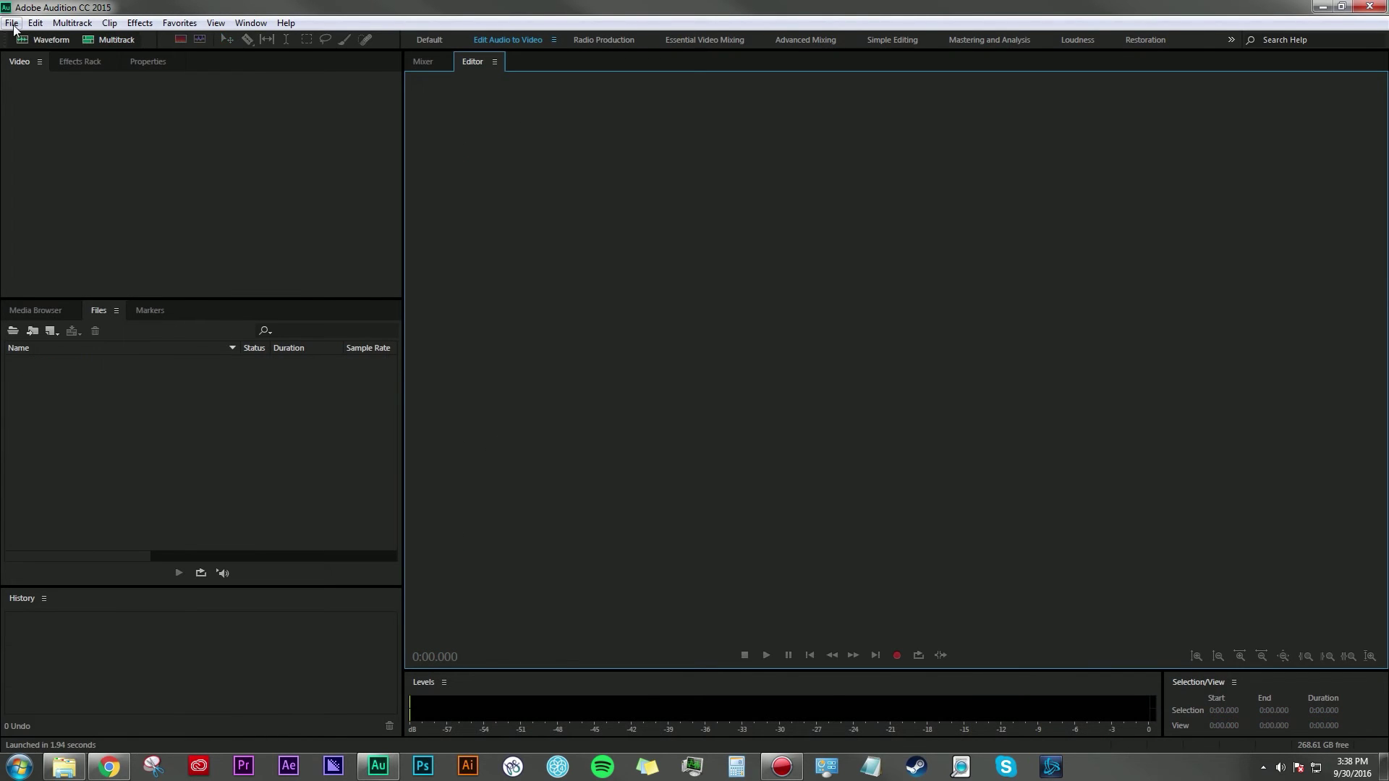
Create a new multitrack session using the 'Podcast Outro' template.
{"action": "left_click", "coordinate": [12, 23]}
{"action": "mouse_move", "coordinate": [217, 40]}
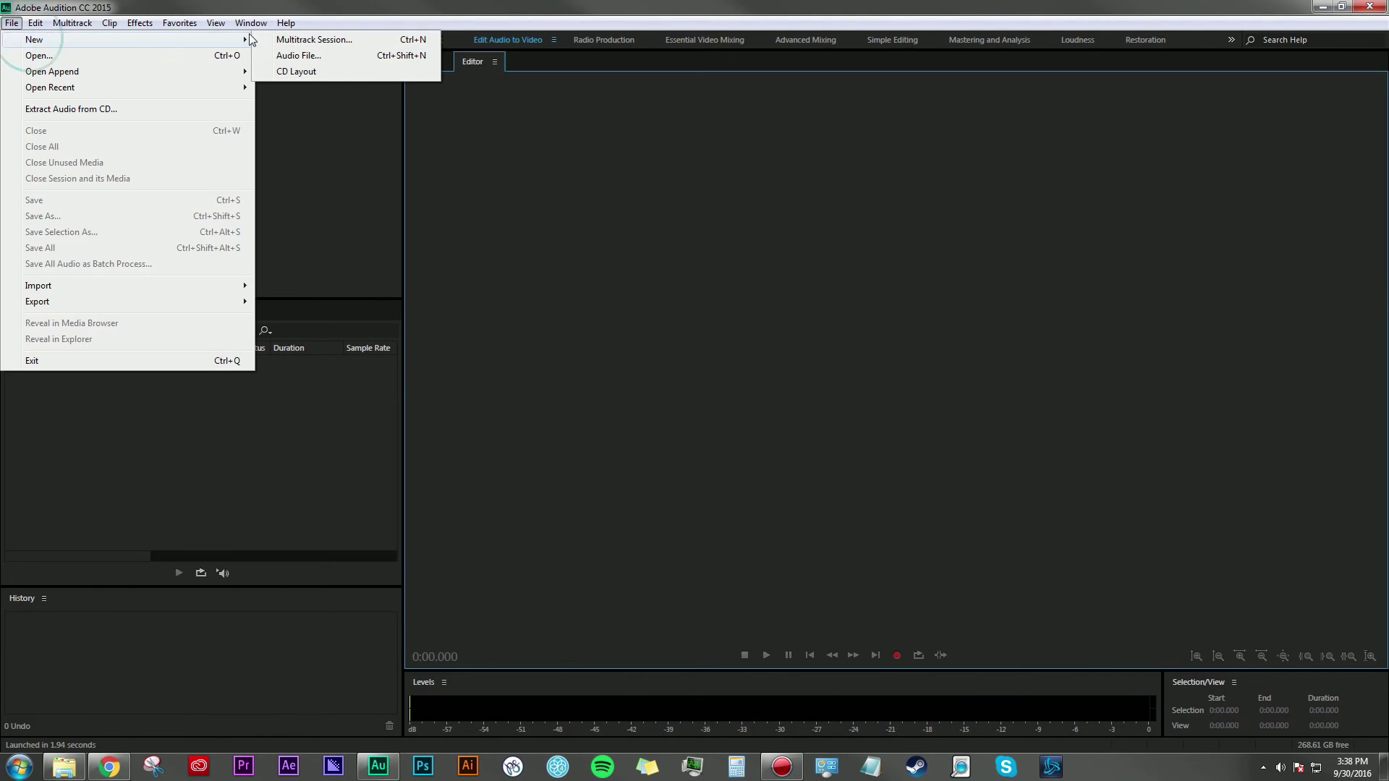
{"action": "left_click", "coordinate": [386, 42]}
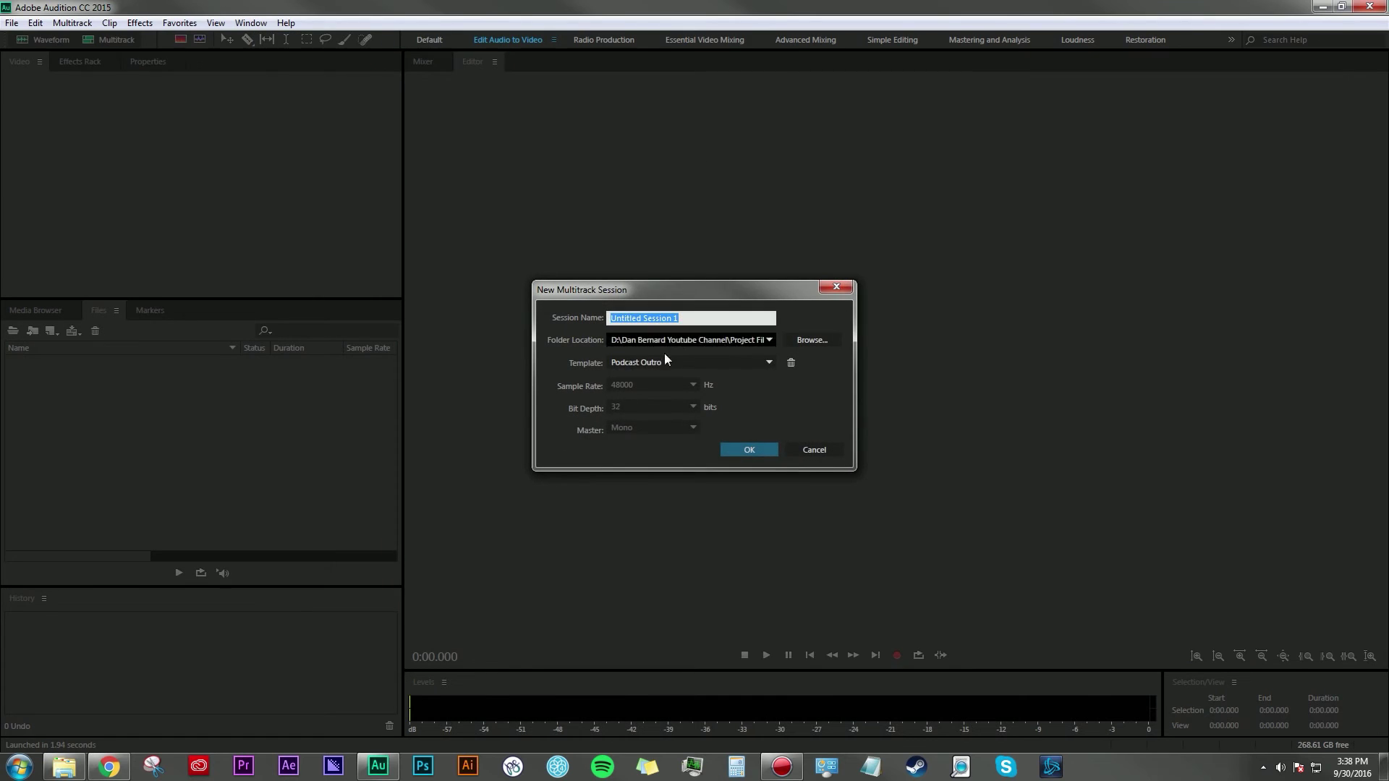
{"action": "left_click", "coordinate": [664, 360]}
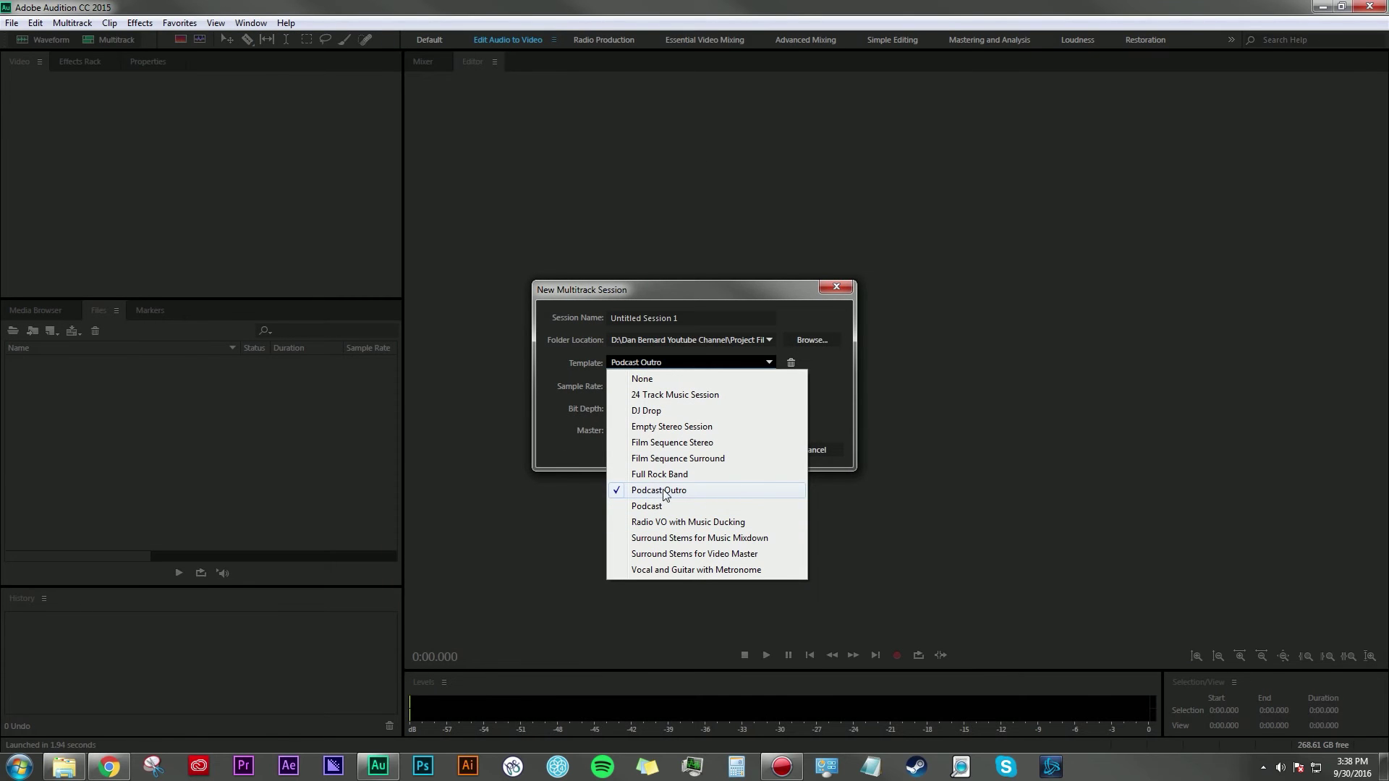
{"action": "left_click", "coordinate": [801, 417]}
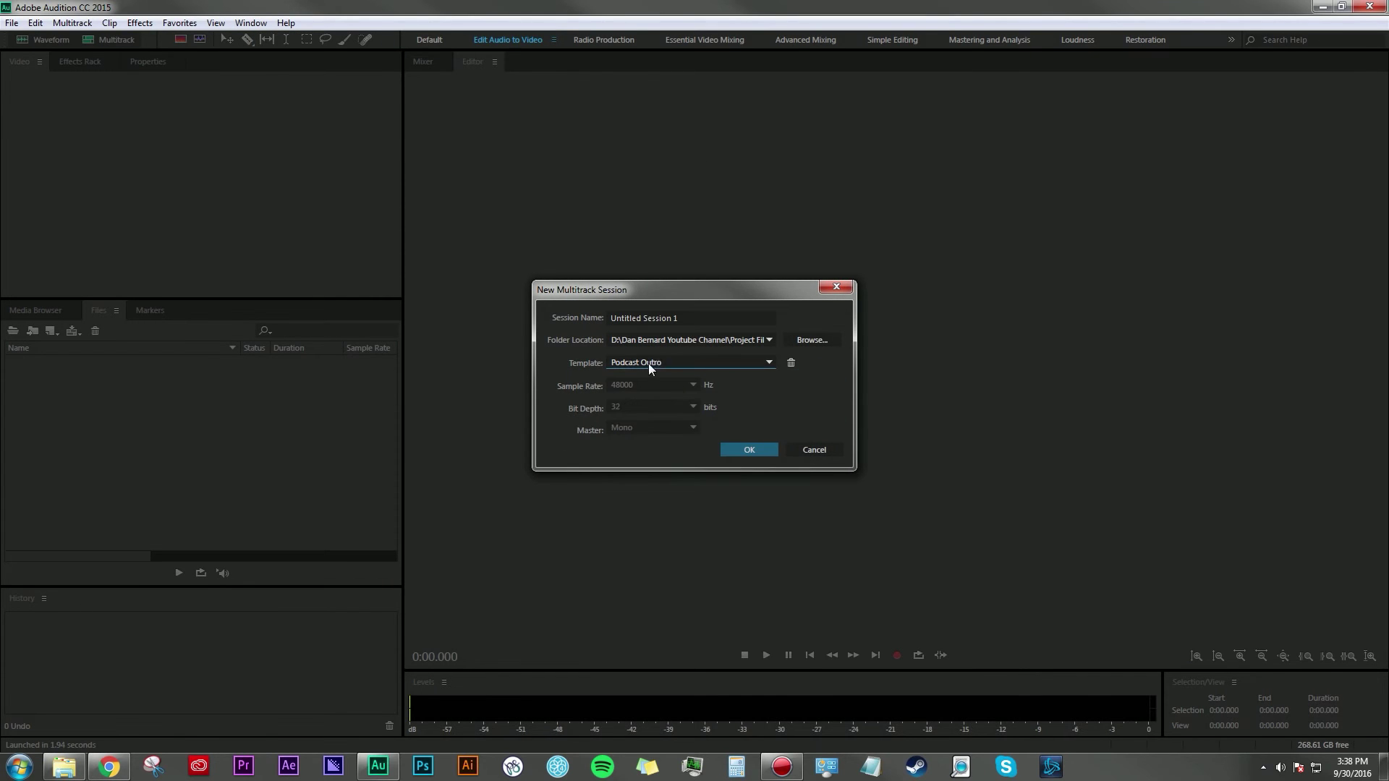
{"action": "left_click", "coordinate": [752, 451]}
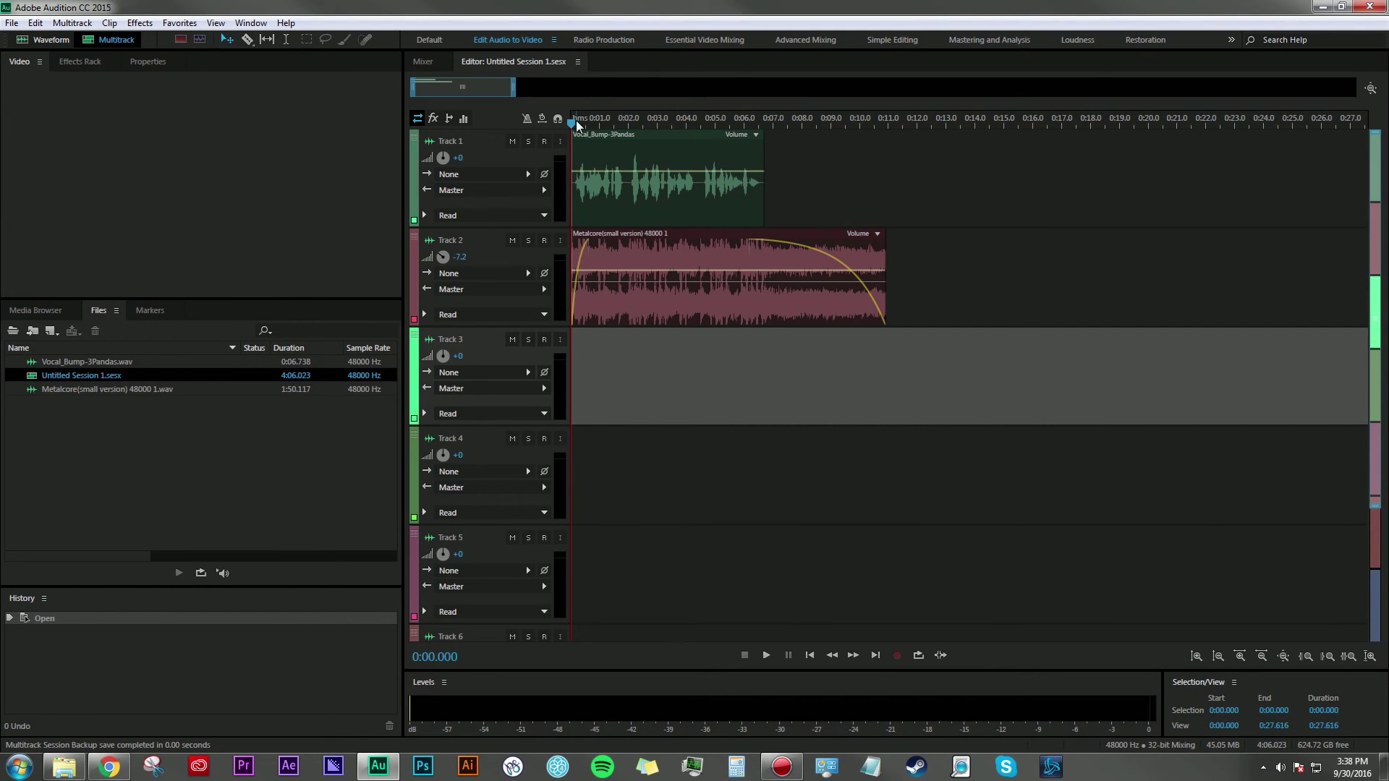
Briefly preview the new session's audio, select Track 1, and zoom the timeline.
{"action": "key", "text": "space"}
{"action": "key", "text": "space"}
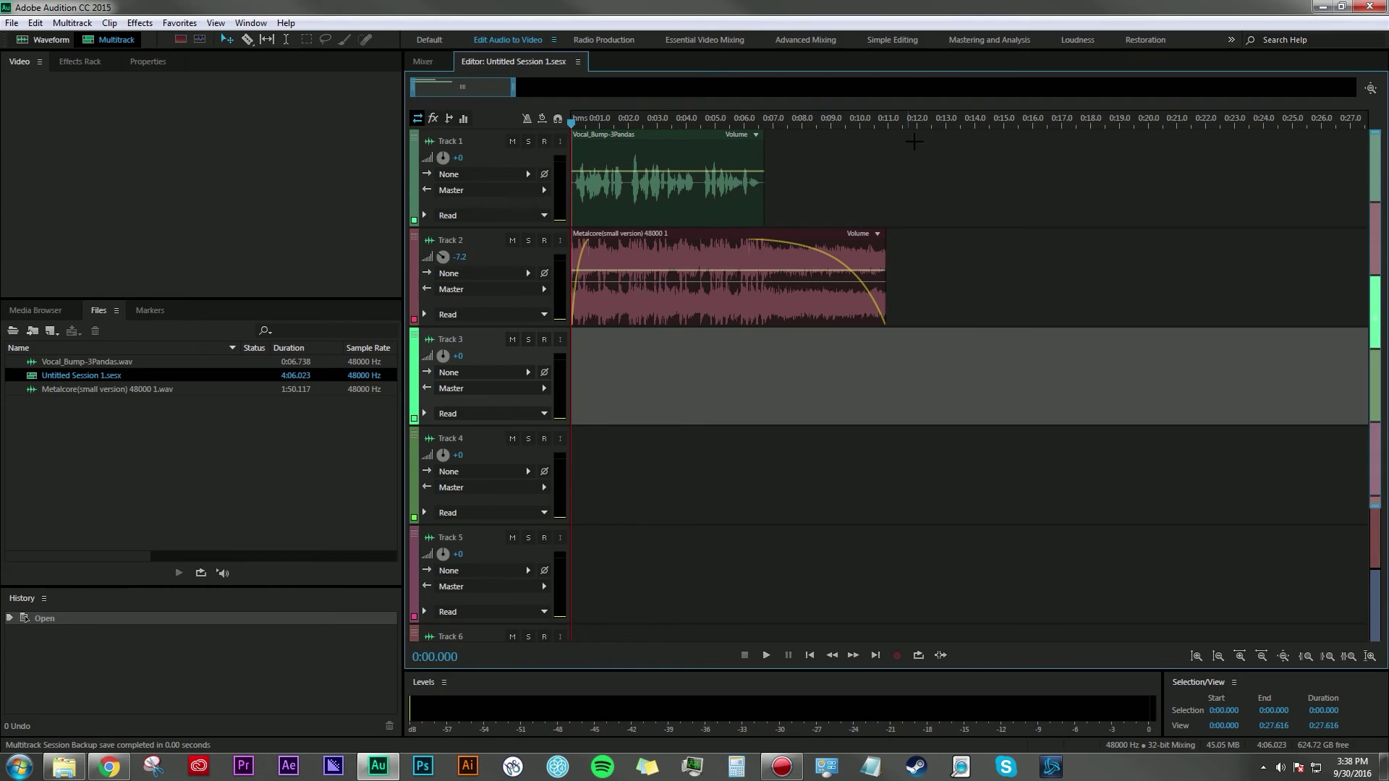
{"action": "left_click", "coordinate": [959, 174]}
{"action": "scroll", "coordinate": [937, 176], "scroll_direction": "down", "scroll_amount": 6}
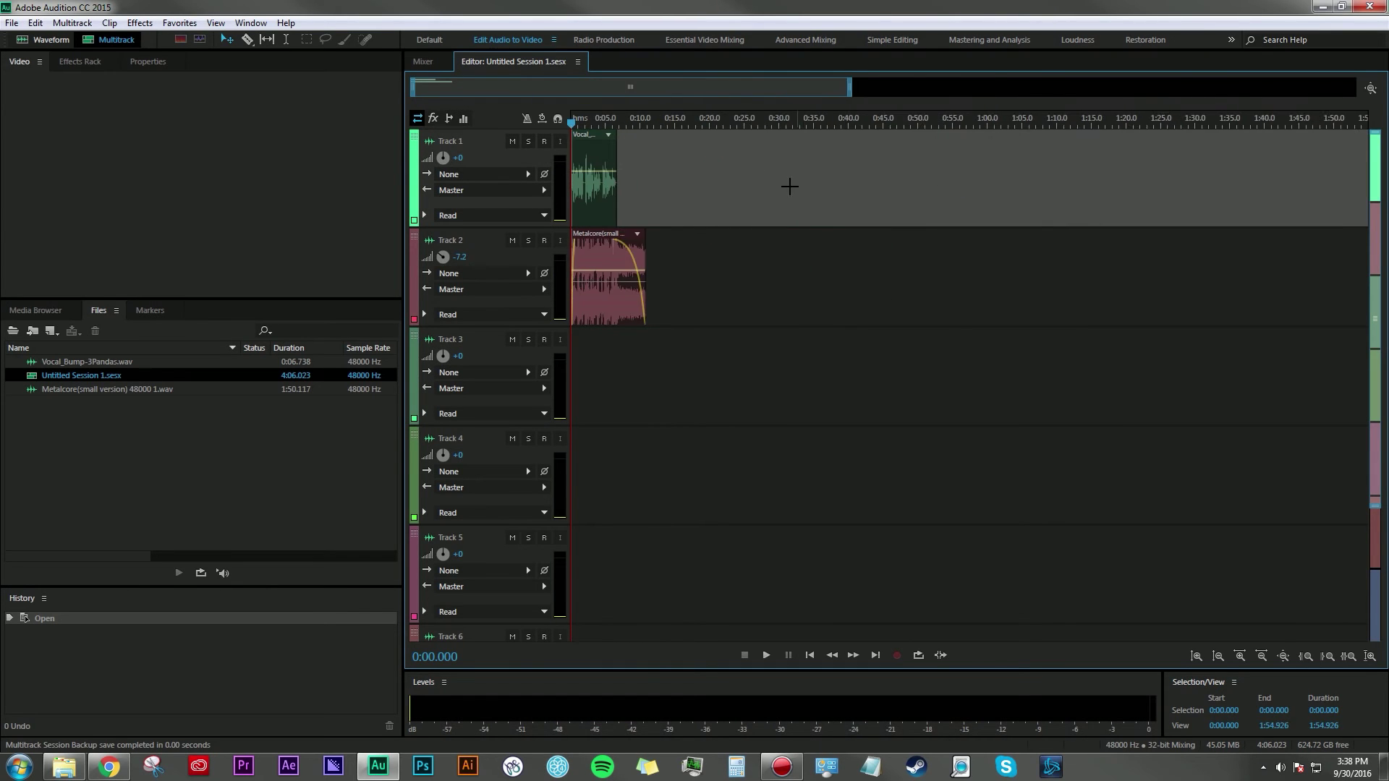
{"action": "scroll", "coordinate": [670, 177], "scroll_direction": "up", "scroll_amount": 2}
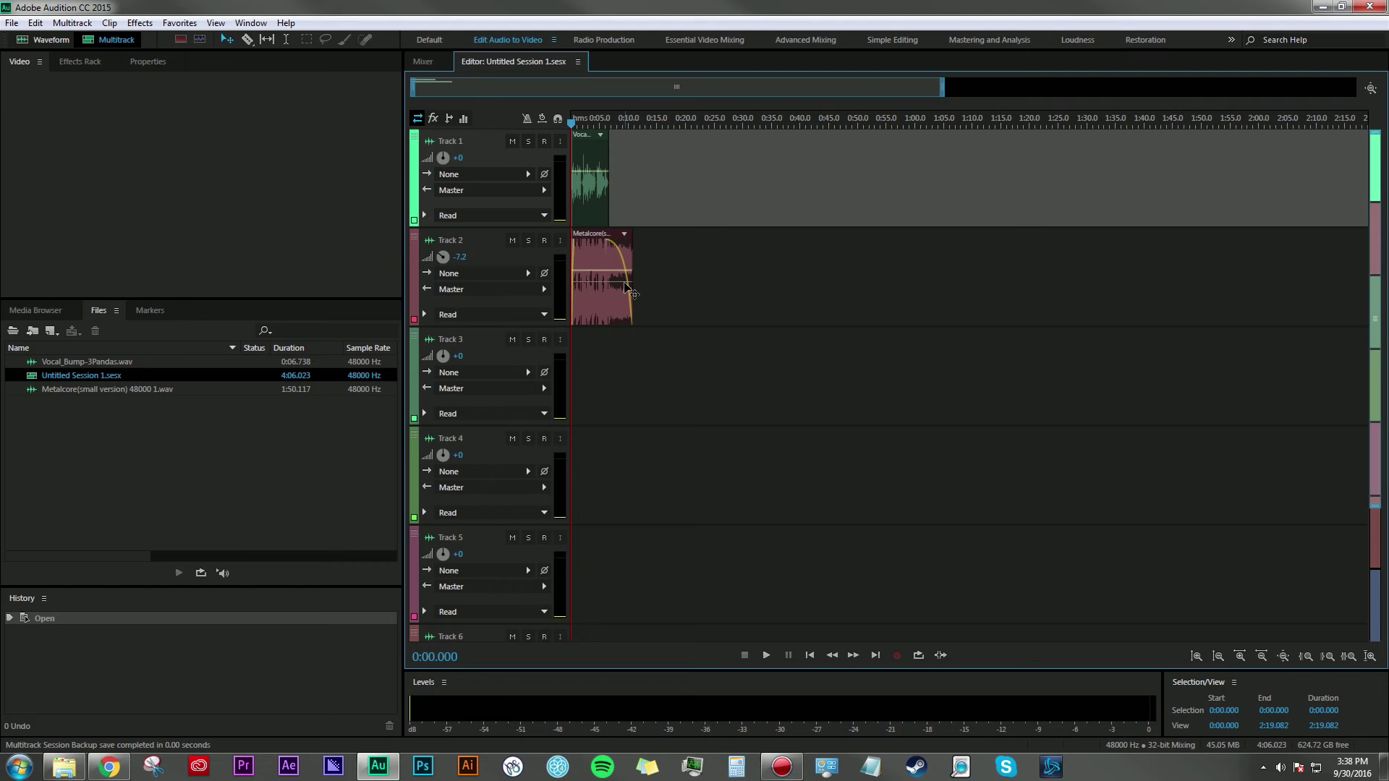
{"action": "scroll", "coordinate": [630, 289], "scroll_direction": "up", "scroll_amount": 10}
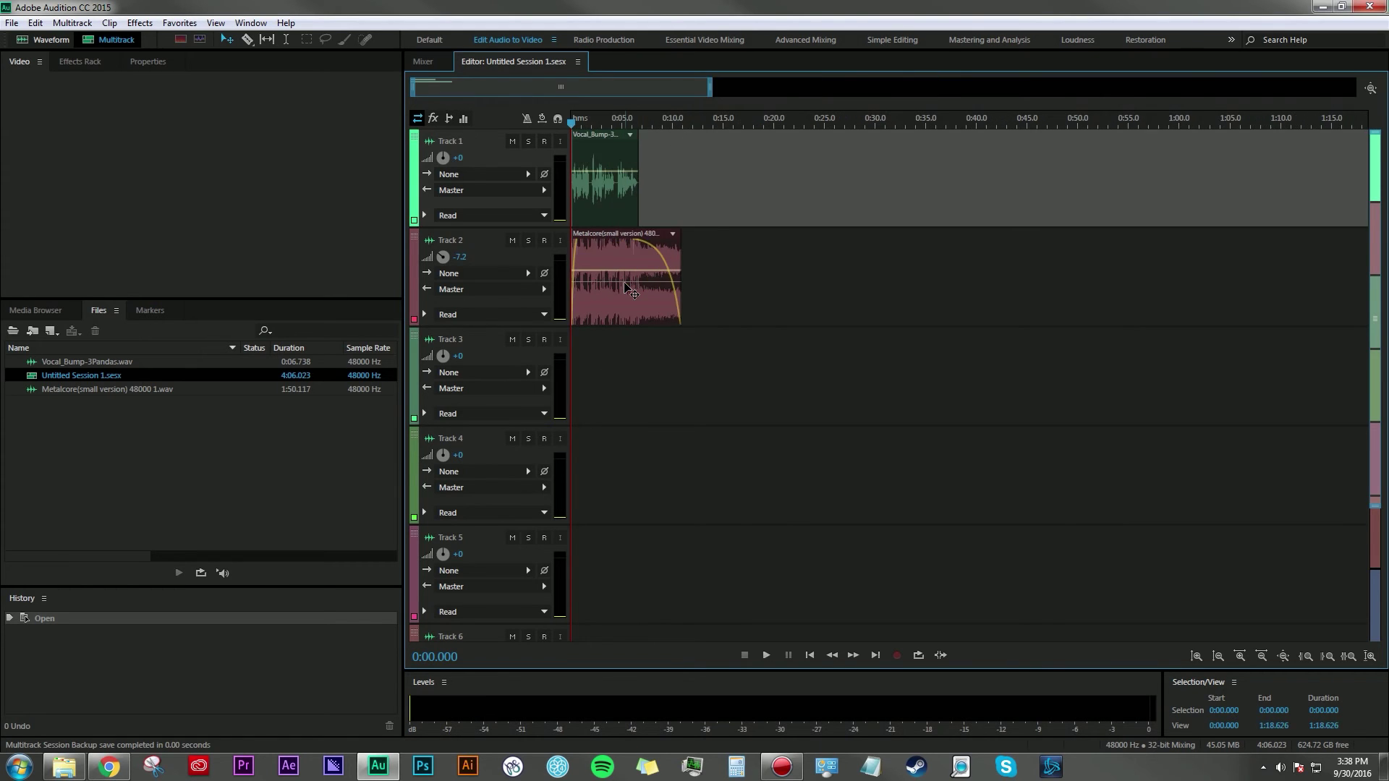
{"action": "scroll", "coordinate": [628, 285], "scroll_direction": "down", "scroll_amount": 5}
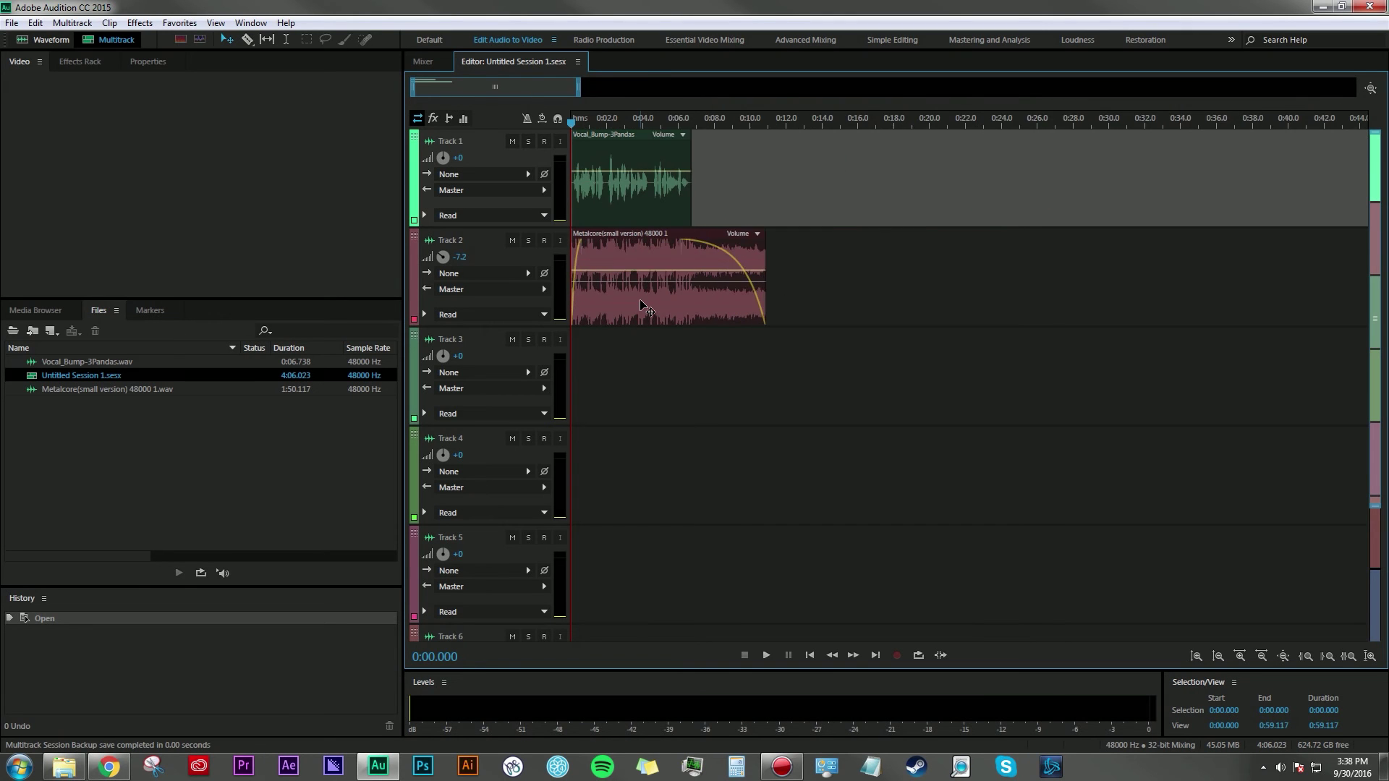
{"action": "scroll", "coordinate": [639, 299], "scroll_direction": "up", "scroll_amount": 1}
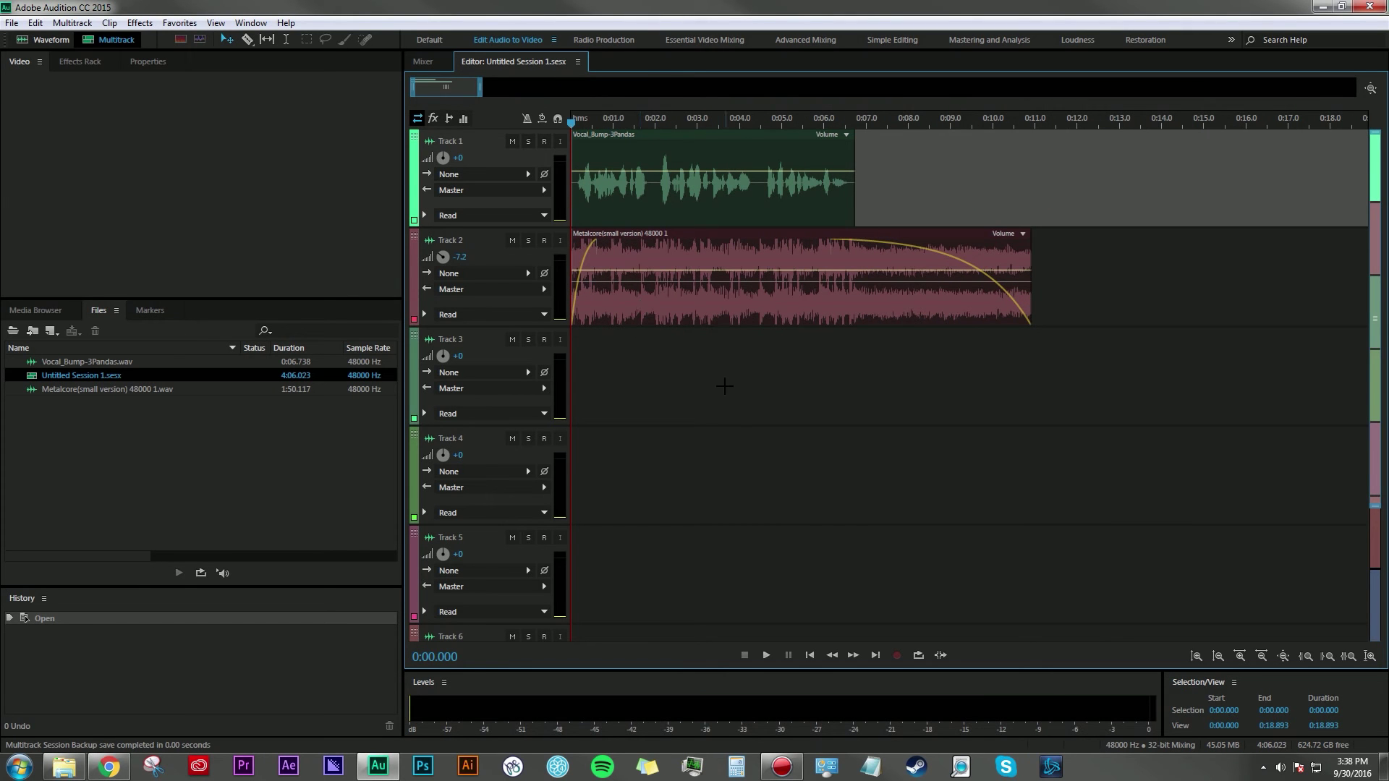